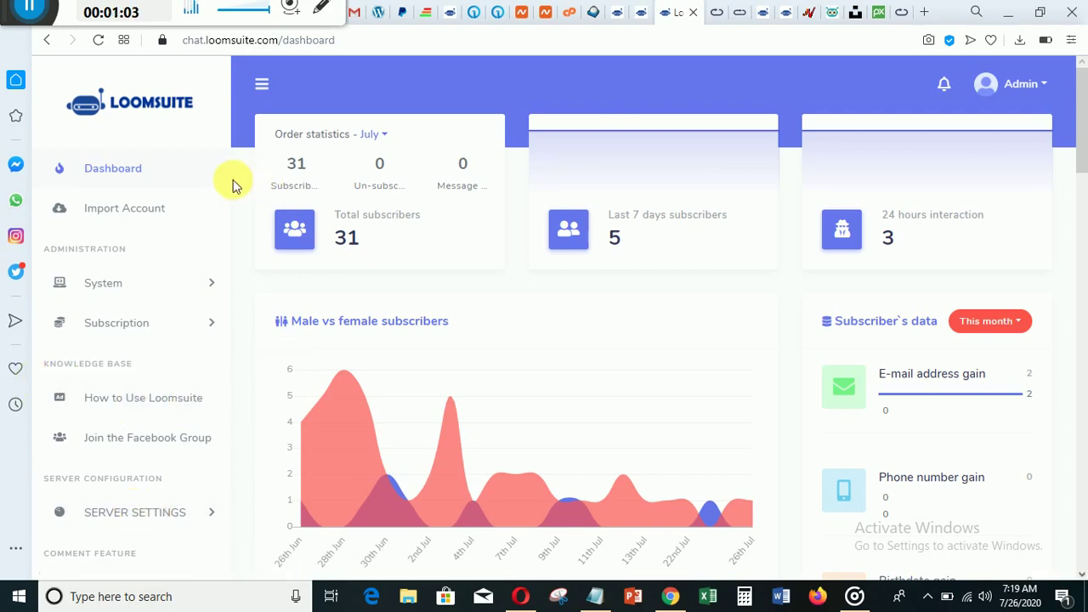
- Open the bot settings of the Messenger Bot tool
{"action": "left_click_drag", "start_coordinate": [226, 186], "coordinate": [233, 383]}
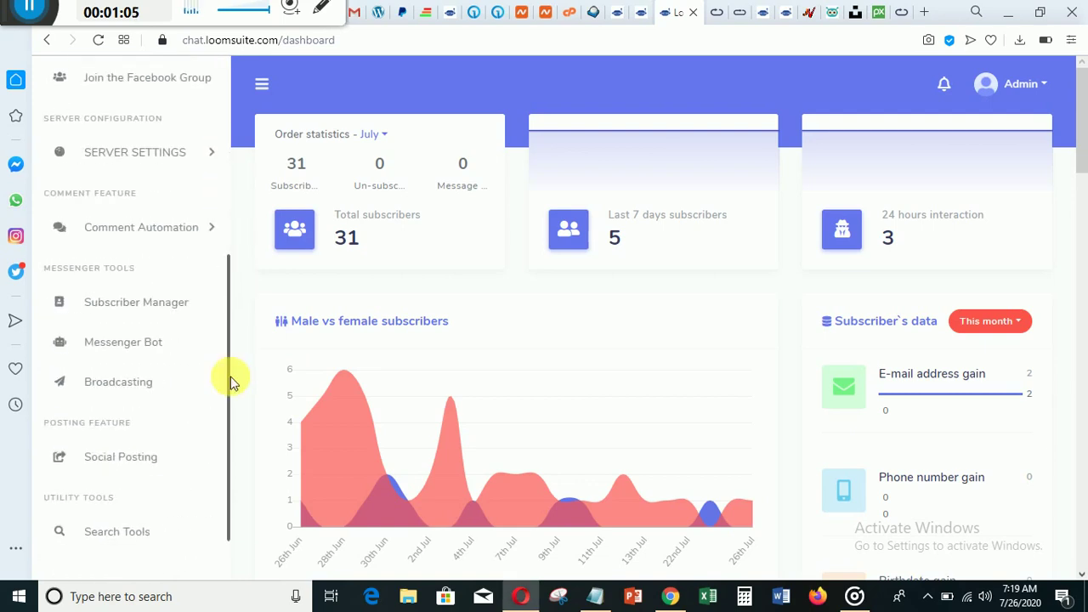
{"action": "left_click", "coordinate": [102, 349]}
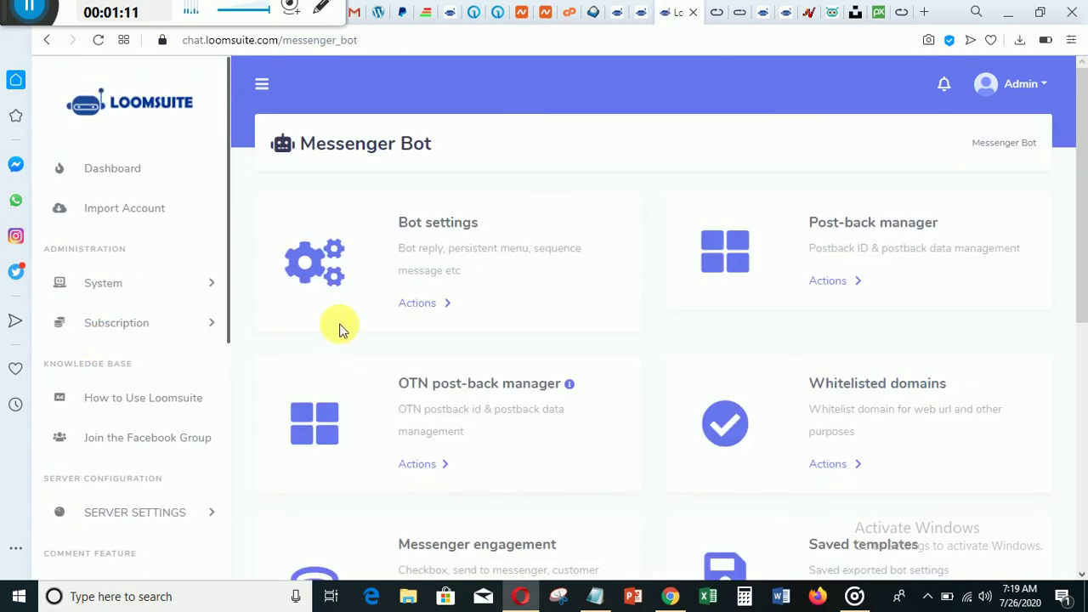
{"action": "left_click", "coordinate": [424, 311]}
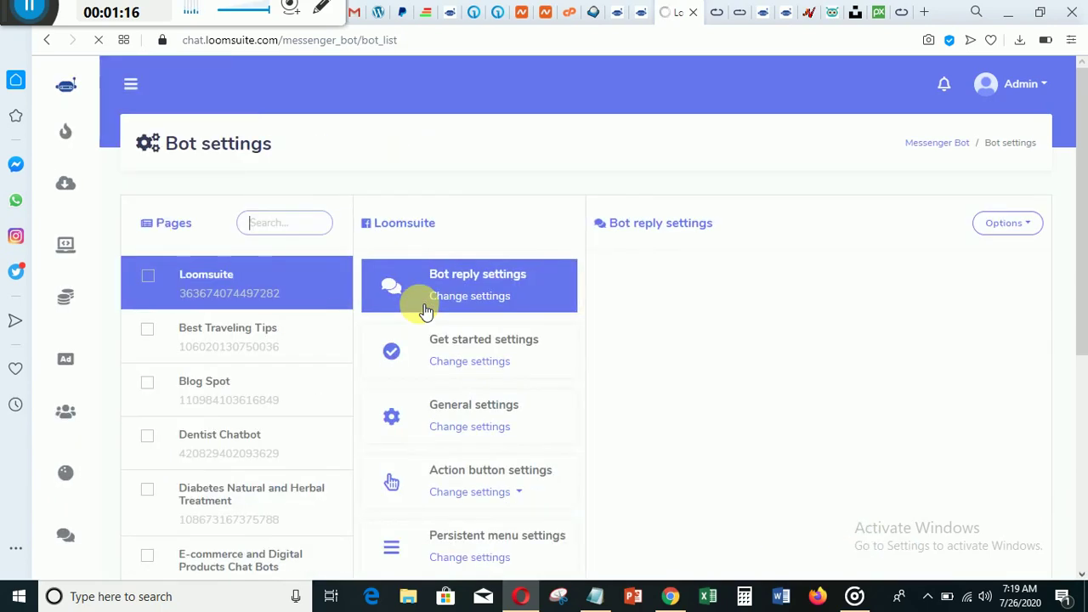
- Search the connected pages for "E-" and clear the search
{"action": "left_click", "coordinate": [259, 223]}
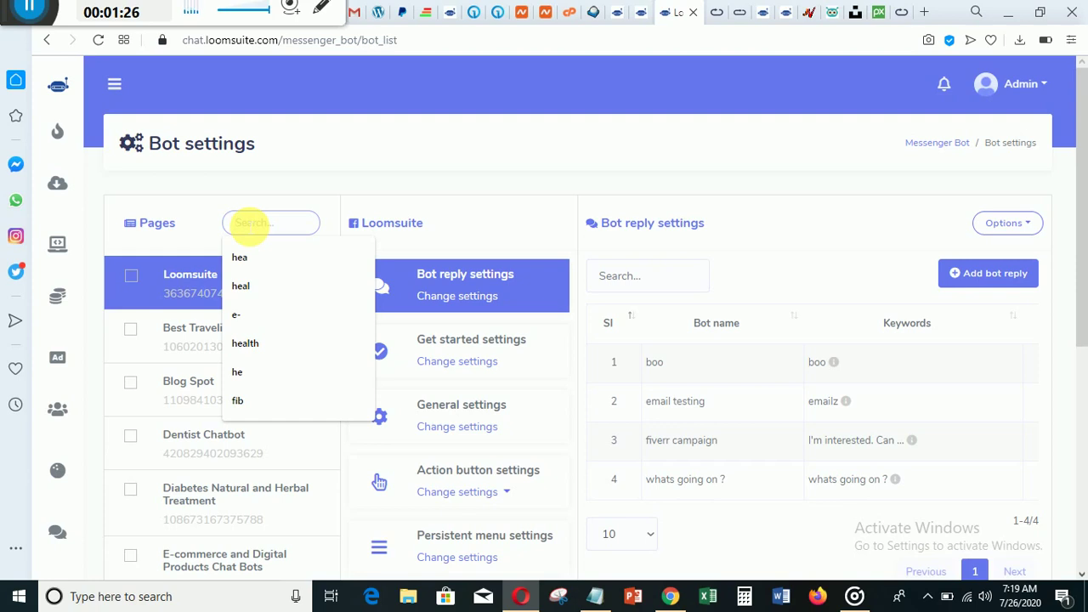
{"action": "type", "text": "E-"}
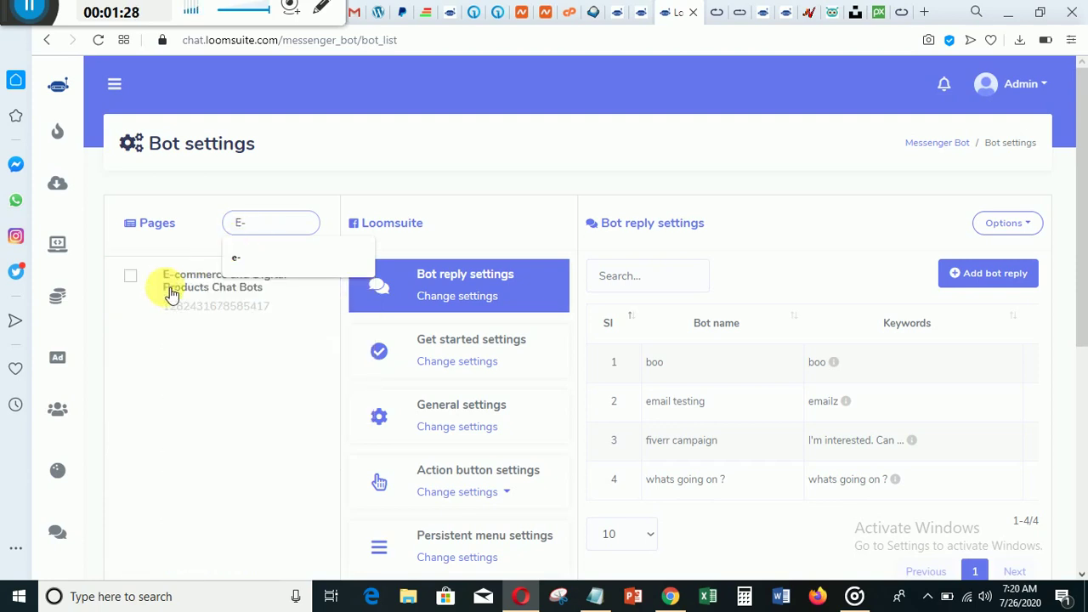
{"action": "key", "text": "BackSpace"}
{"action": "key", "text": "BackSpace"}
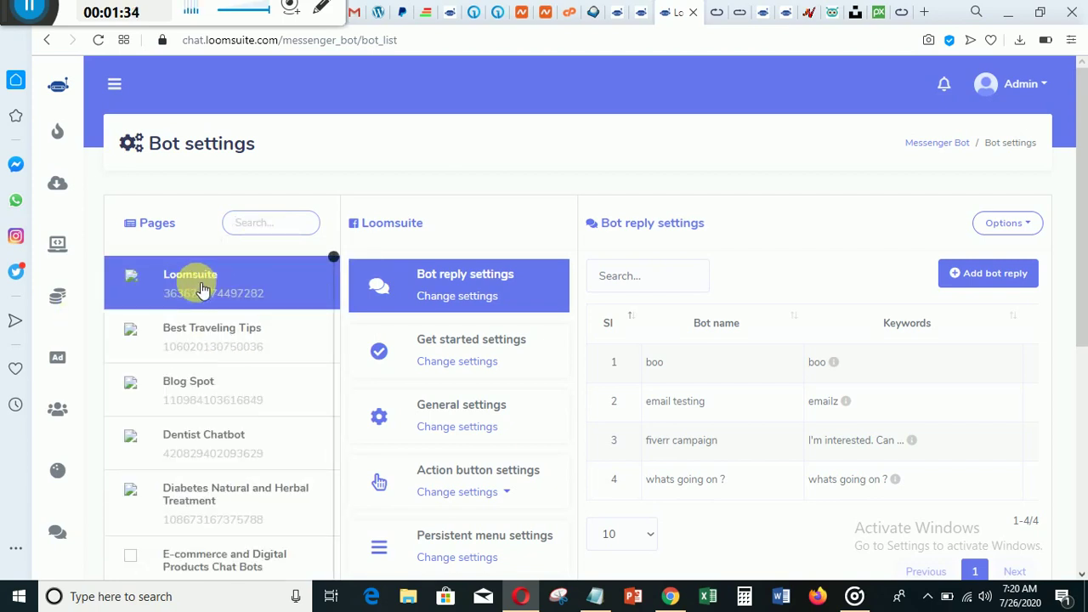
- Open the Email quick reply template from the Loomsuite page's action button settings
{"action": "left_click_drag", "start_coordinate": [1080, 208], "coordinate": [1085, 255]}
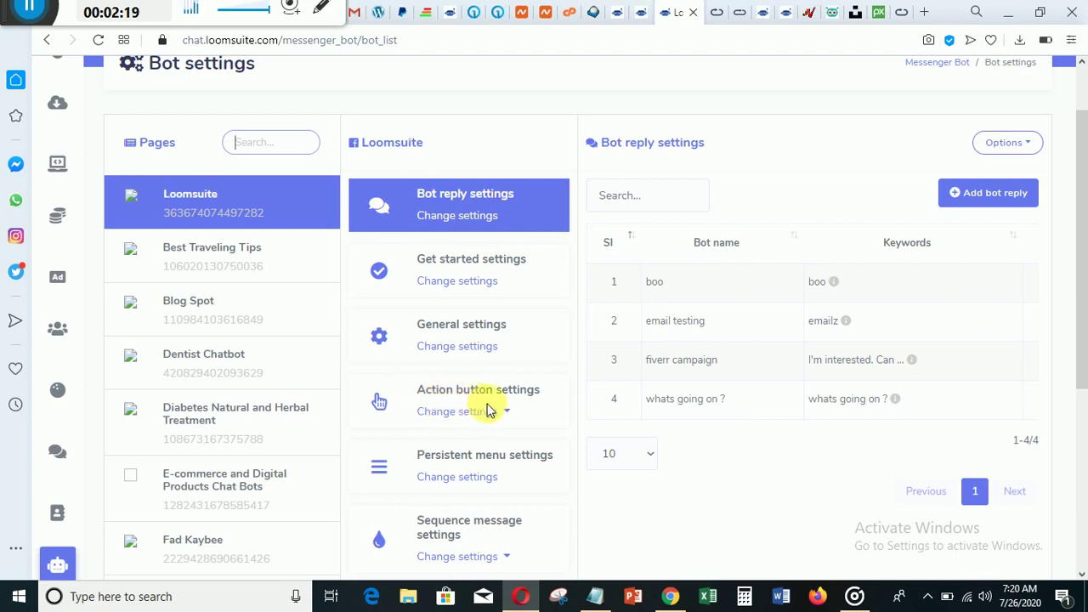
{"action": "left_click", "coordinate": [449, 413]}
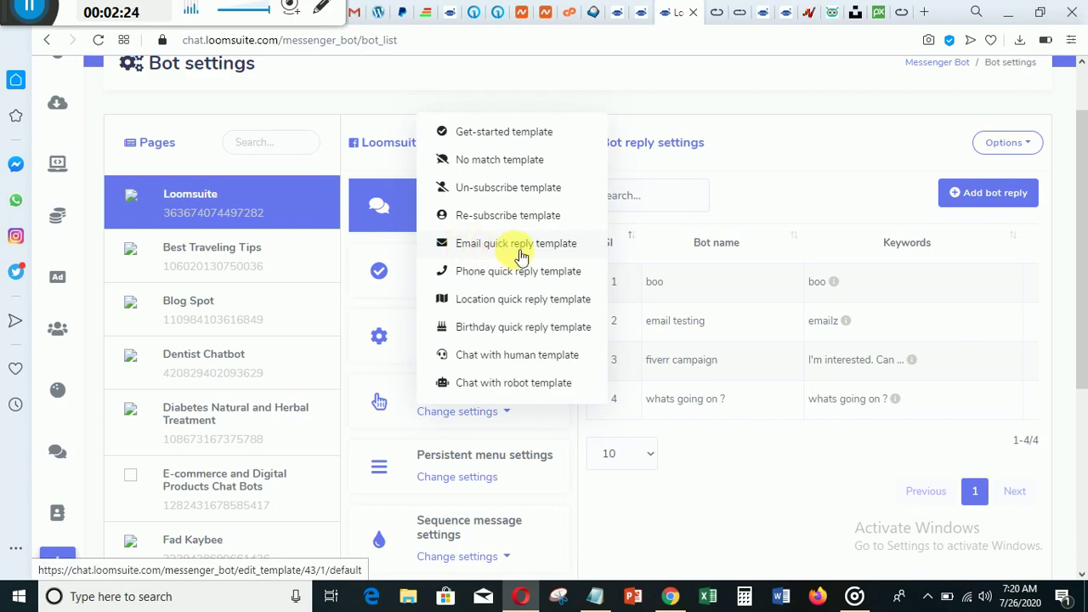
{"action": "left_click", "coordinate": [508, 249]}
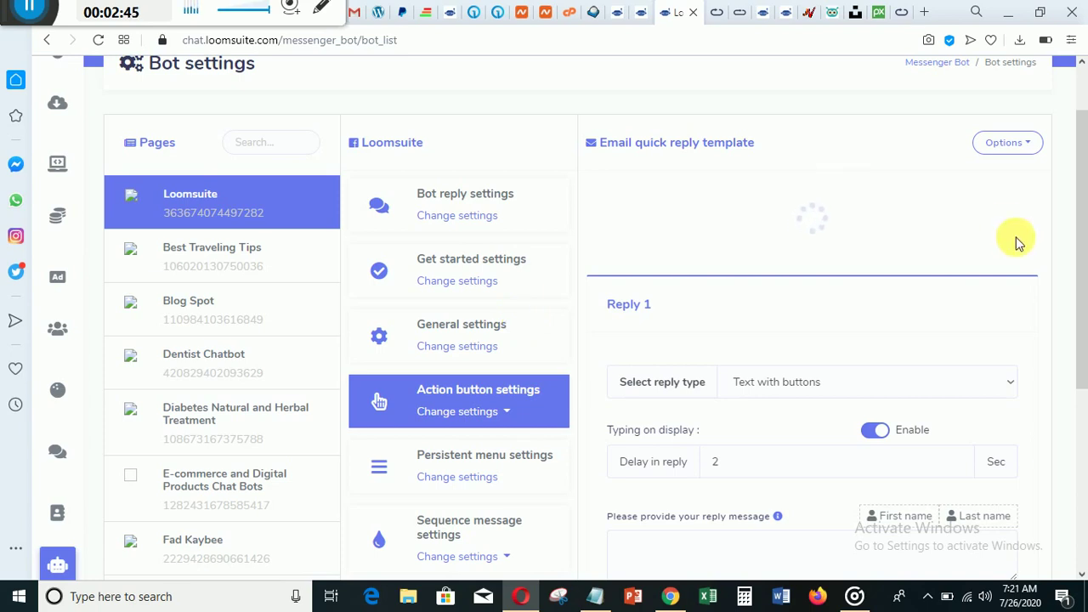
- Examine the Email quick reply template and the reply types available for Reply 1, keeping Text with buttons
{"action": "left_click_drag", "start_coordinate": [1083, 218], "coordinate": [1085, 293]}
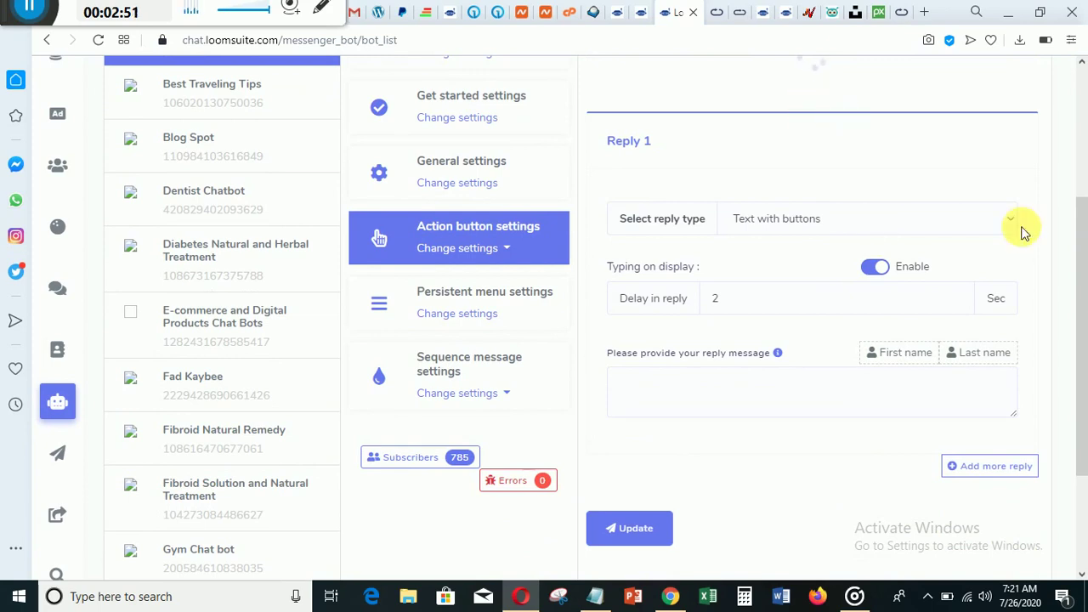
{"action": "left_click_drag", "start_coordinate": [1083, 286], "coordinate": [1080, 226]}
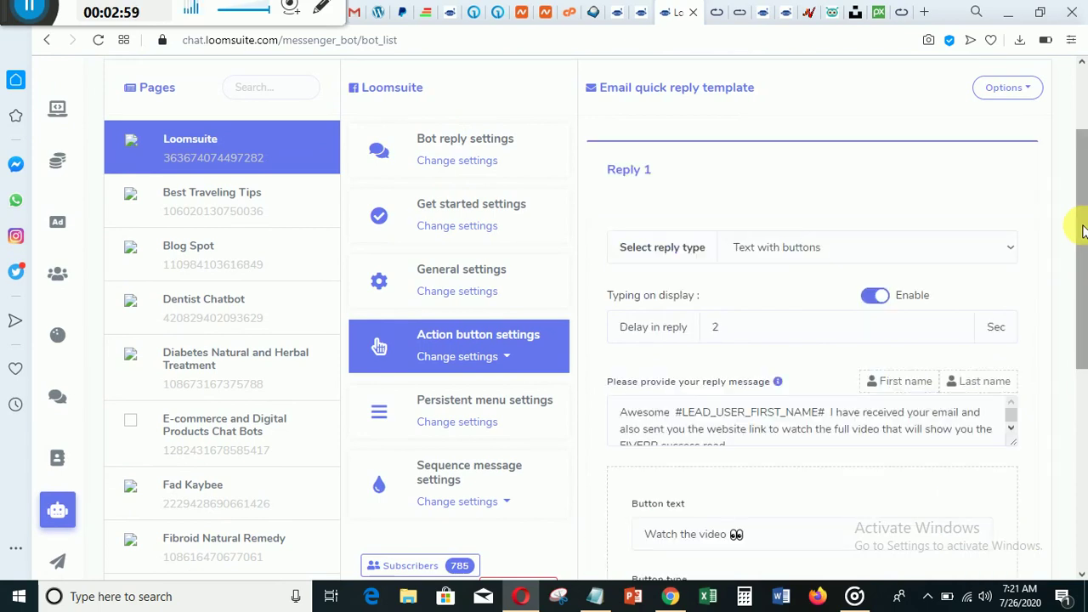
{"action": "mouse_move", "coordinate": [1082, 233]}
{"action": "left_mouse_down"}
{"action": "mouse_move", "coordinate": [1081, 291]}
{"action": "mouse_move", "coordinate": [1078, 234]}
{"action": "left_mouse_up"}
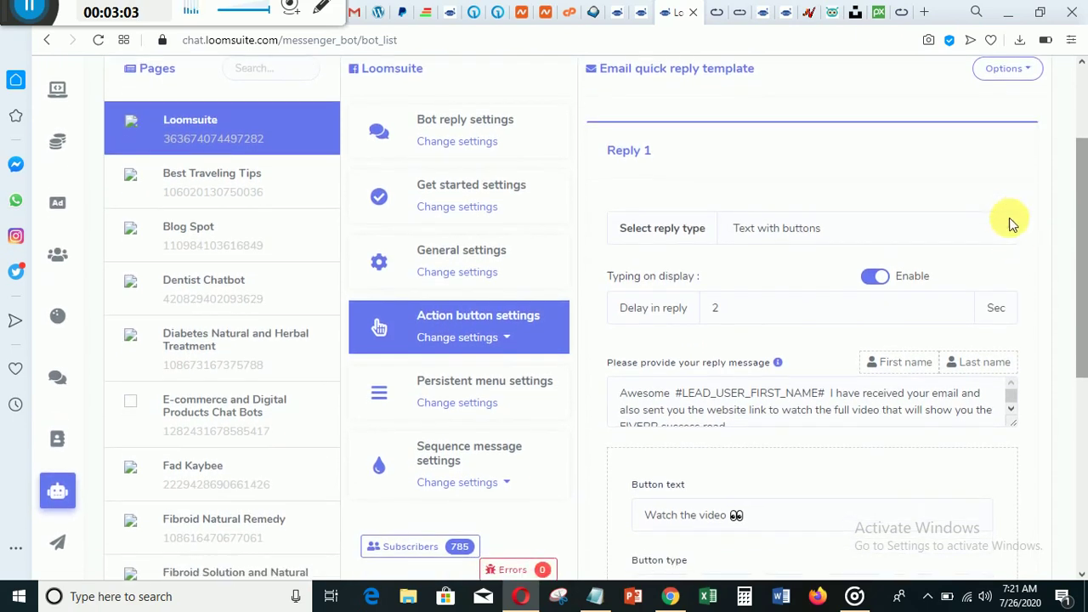
{"action": "scroll", "coordinate": [999, 209], "scroll_direction": "up", "scroll_amount": 2}
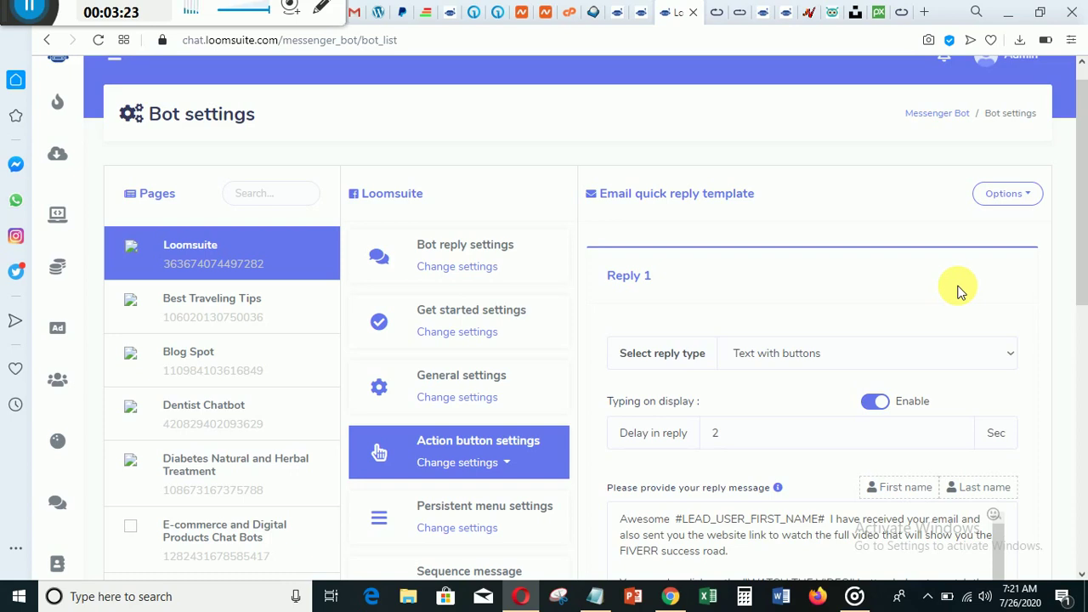
{"action": "left_click_drag", "start_coordinate": [1080, 189], "coordinate": [1084, 266]}
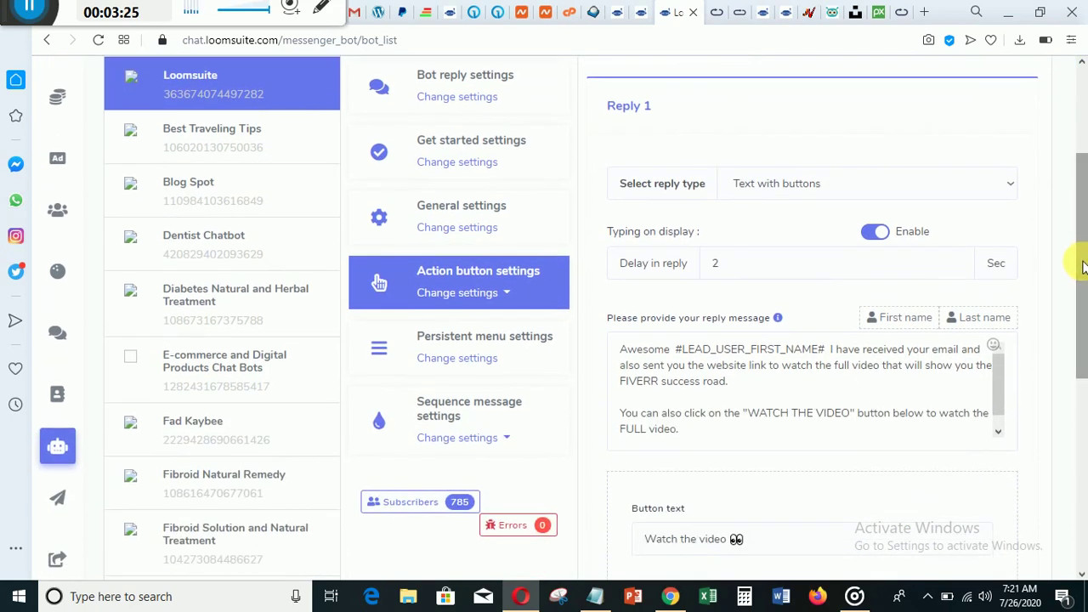
{"action": "left_click", "coordinate": [891, 187]}
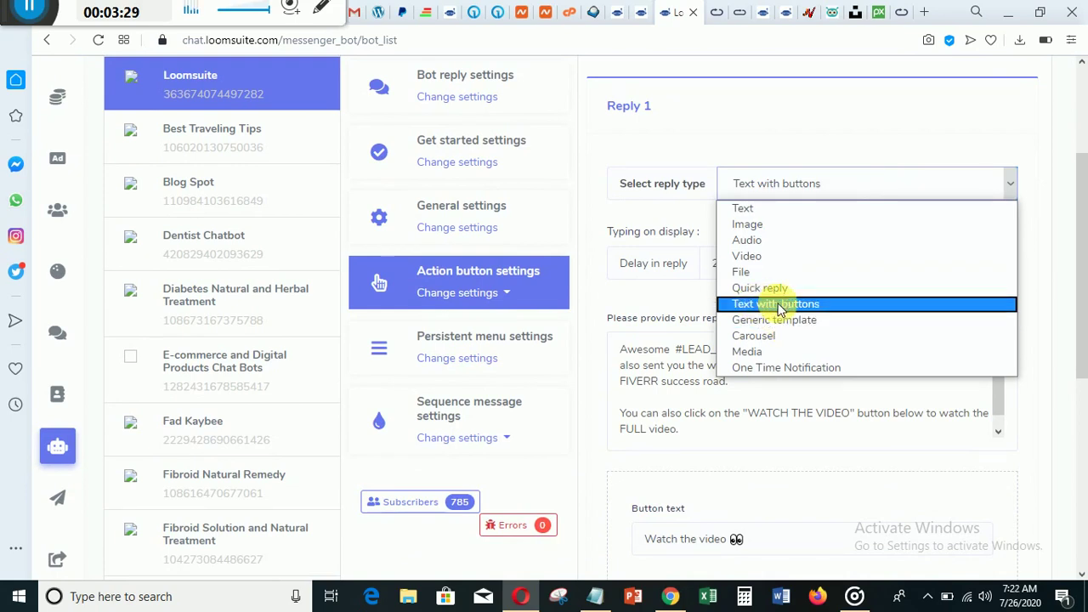
{"action": "left_click", "coordinate": [778, 305]}
{"action": "left_click", "coordinate": [770, 153]}
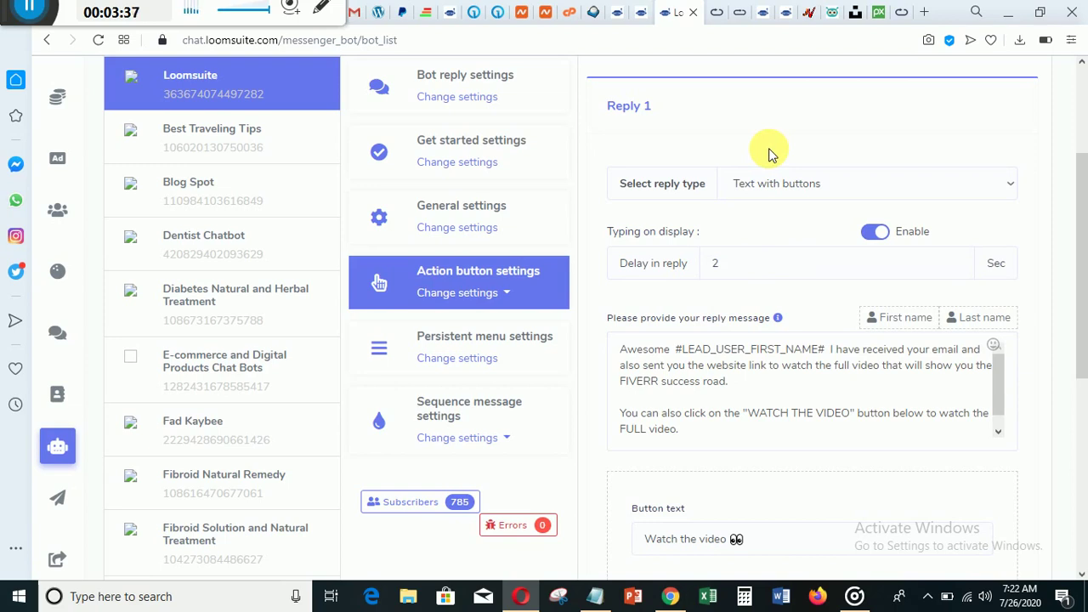
{"action": "left_click", "coordinate": [798, 189]}
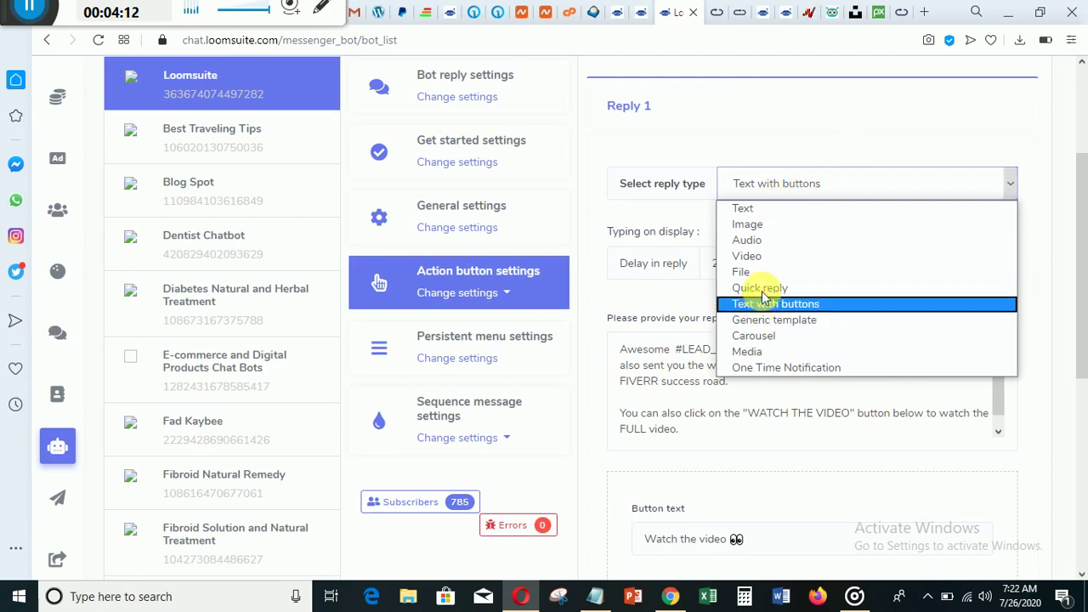
{"action": "left_click", "coordinate": [741, 122]}
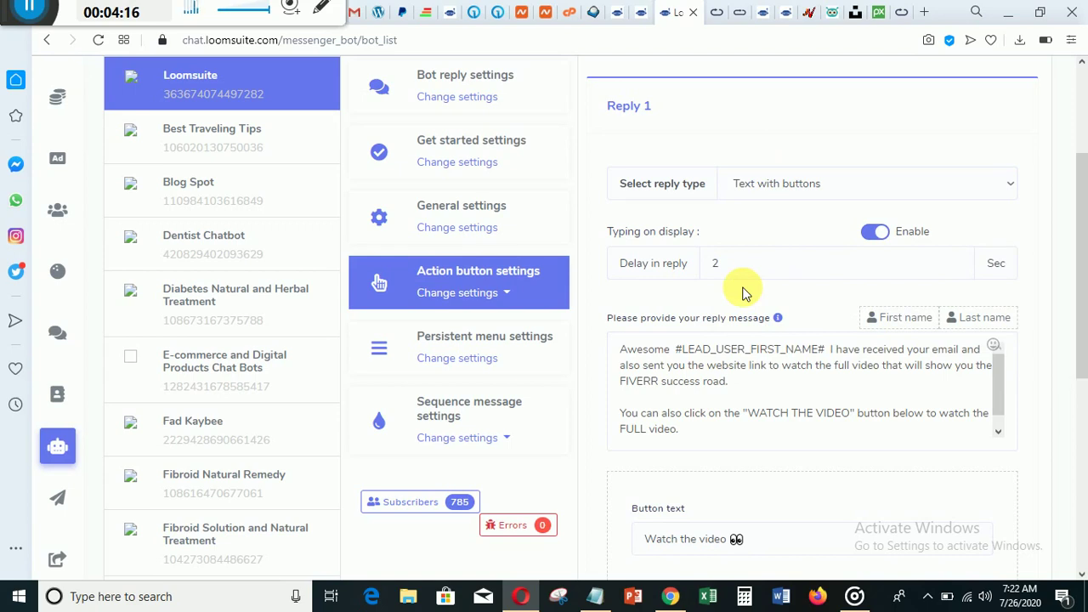
- Inspect the typing display and reply delay settings of Reply 1
{"action": "left_click_drag", "start_coordinate": [1076, 287], "coordinate": [1082, 243]}
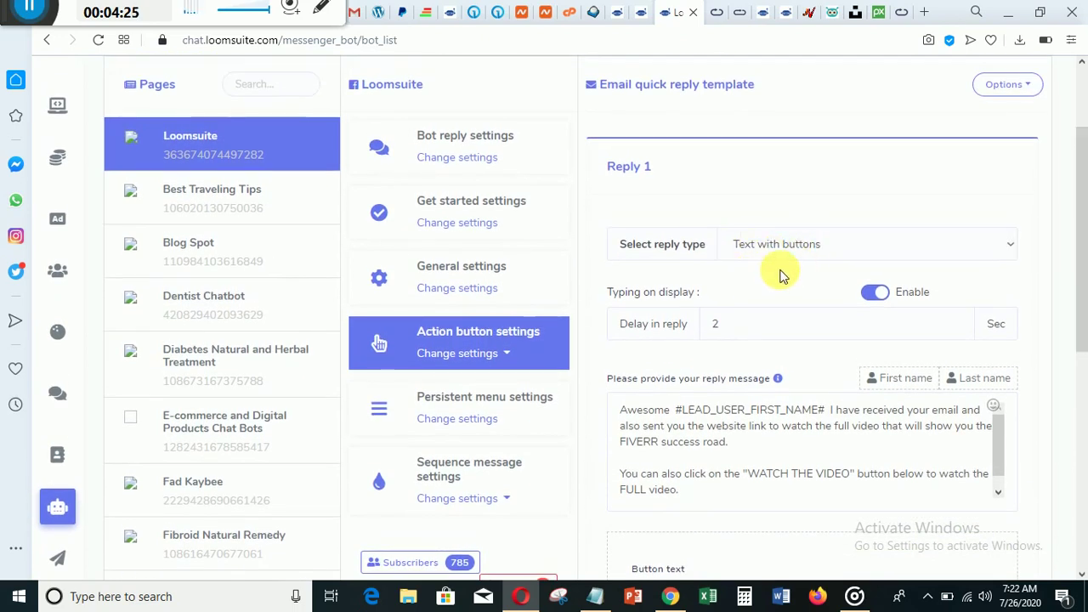
{"action": "left_click", "coordinate": [876, 294]}
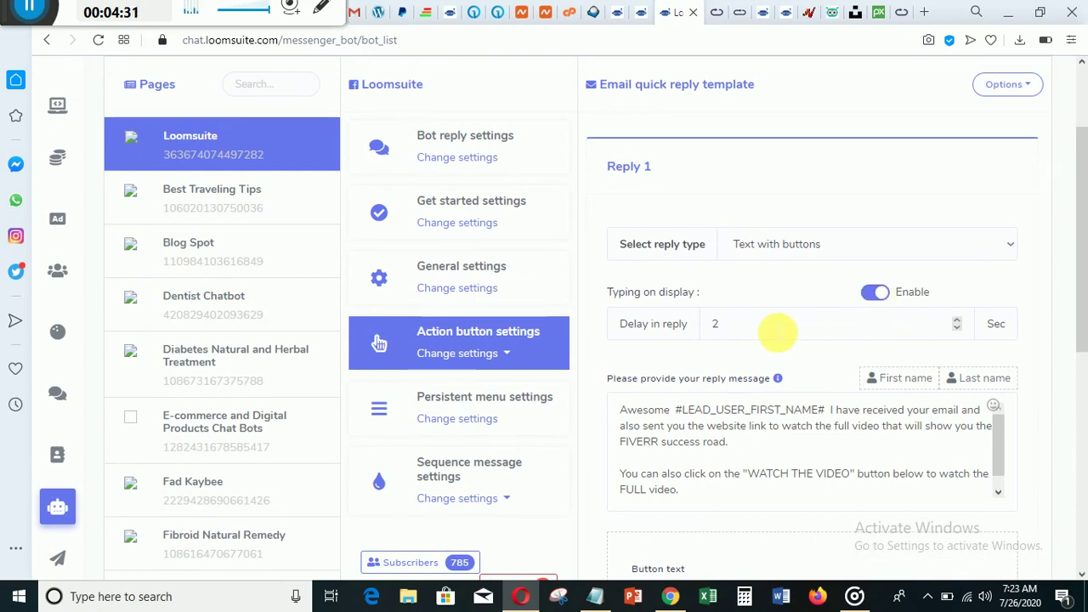
{"action": "left_click", "coordinate": [746, 324]}
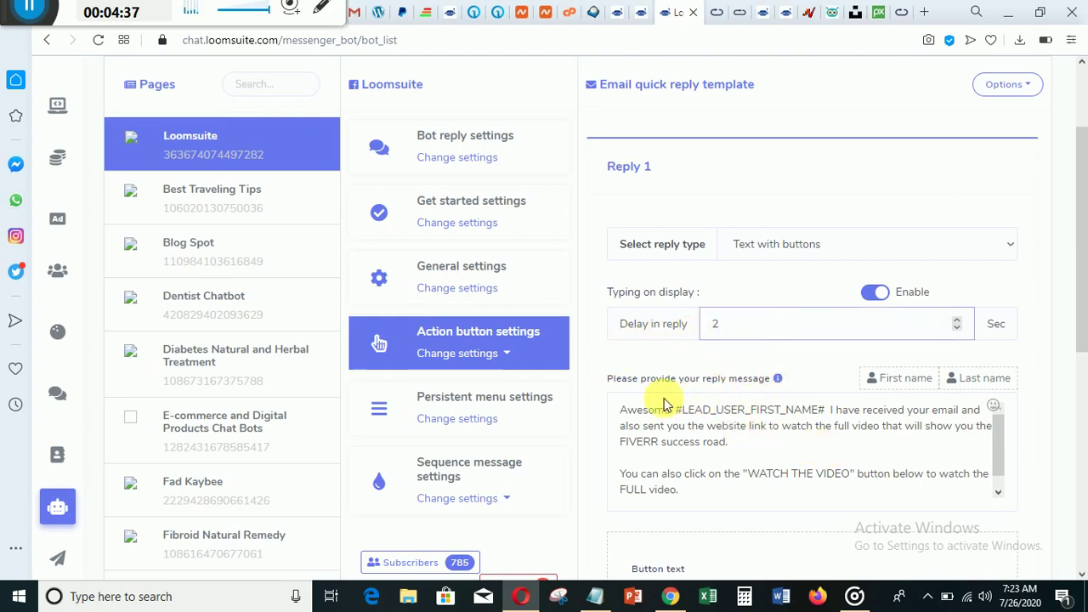
- Read through the reply message of Reply 1, including its first name placeholder and the reference to the video button
{"action": "left_click", "coordinate": [639, 413]}
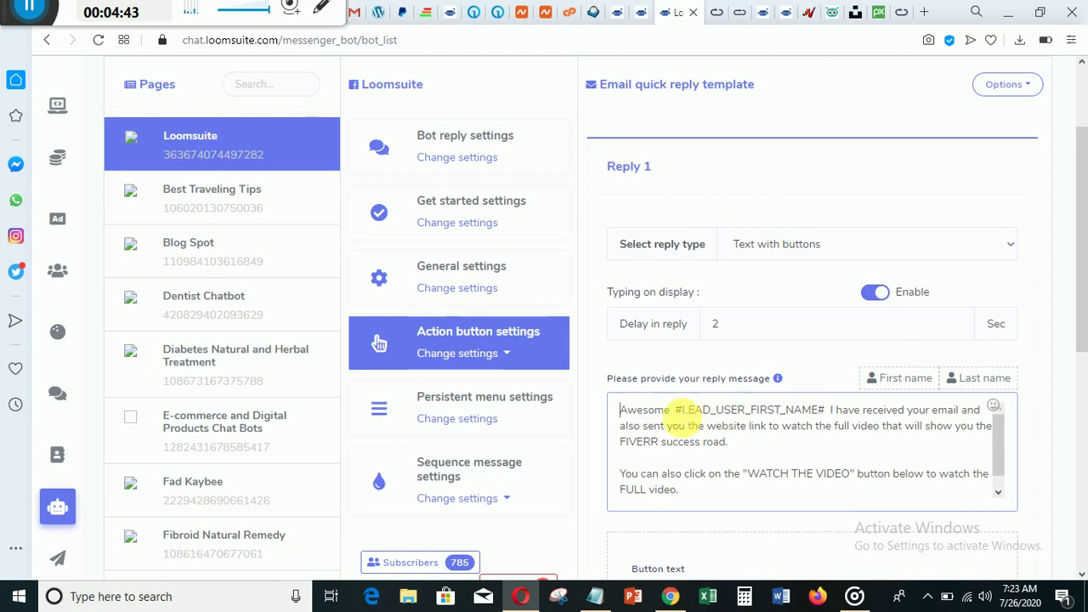
{"action": "left_click_drag", "start_coordinate": [676, 413], "coordinate": [846, 417]}
{"action": "left_click", "coordinate": [846, 417]}
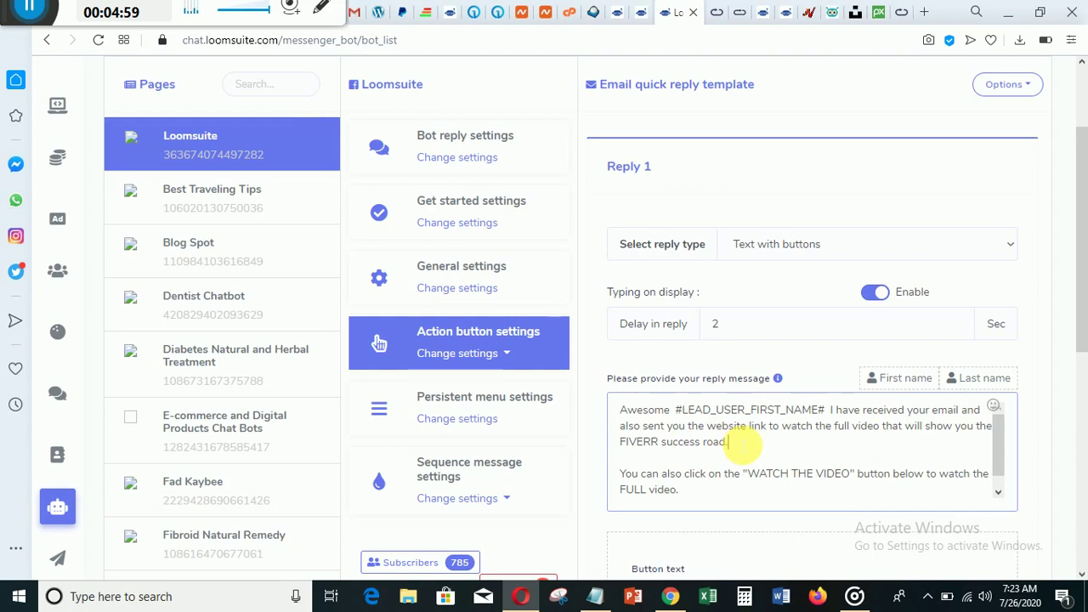
{"action": "key", "text": "ctrl+End"}
{"action": "key", "text": "Return"}
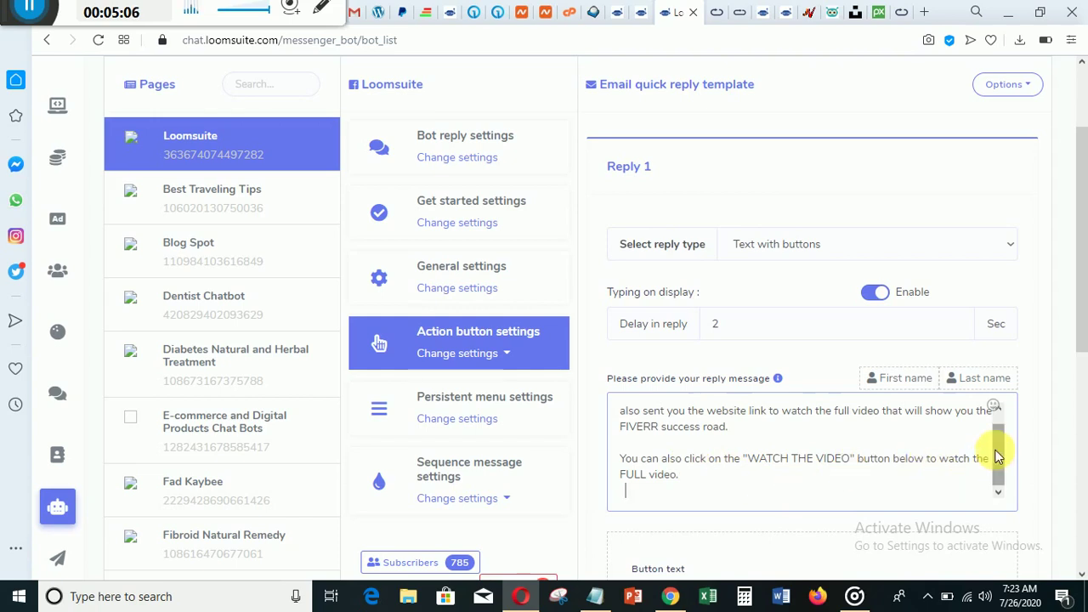
{"action": "left_click_drag", "start_coordinate": [1081, 281], "coordinate": [1084, 380]}
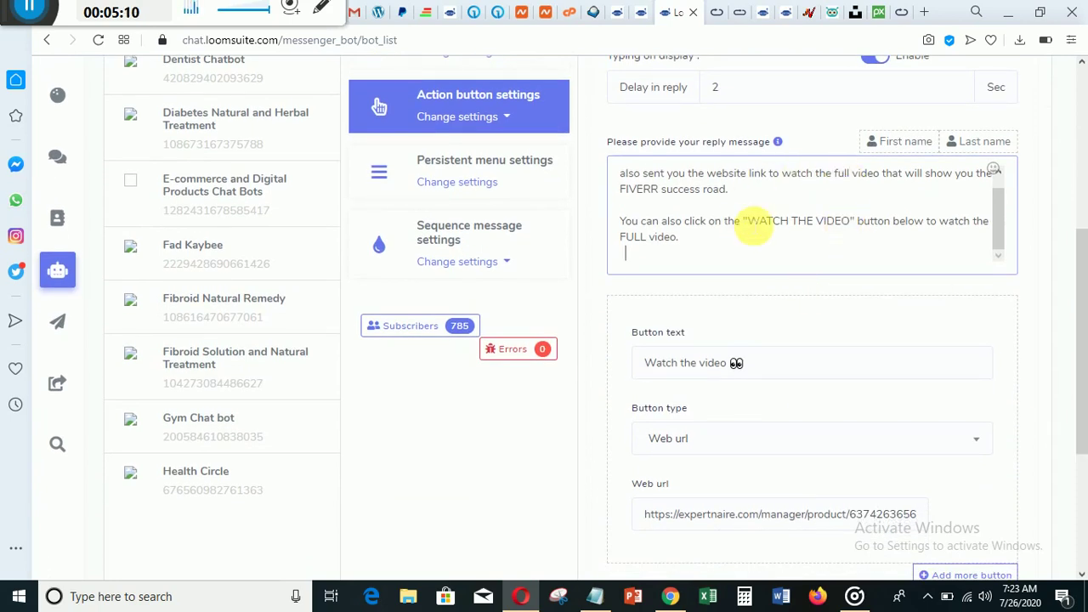
{"action": "left_click", "coordinate": [693, 271]}
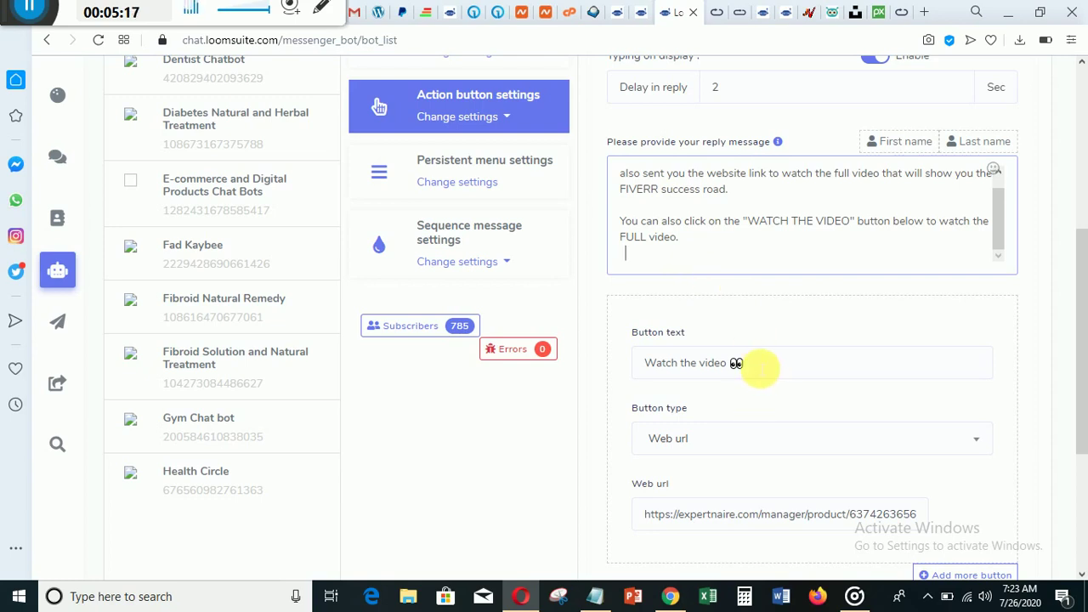
- Examine the reply button's text, available button types and web address, keeping the type as Web url
{"action": "left_click", "coordinate": [639, 352]}
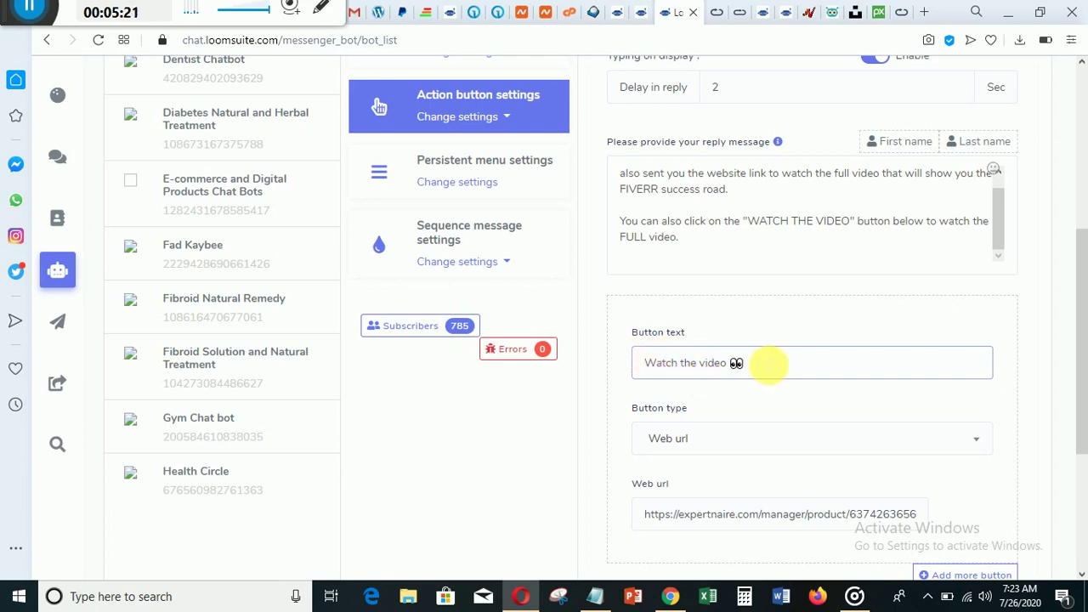
{"action": "left_click", "coordinate": [769, 367]}
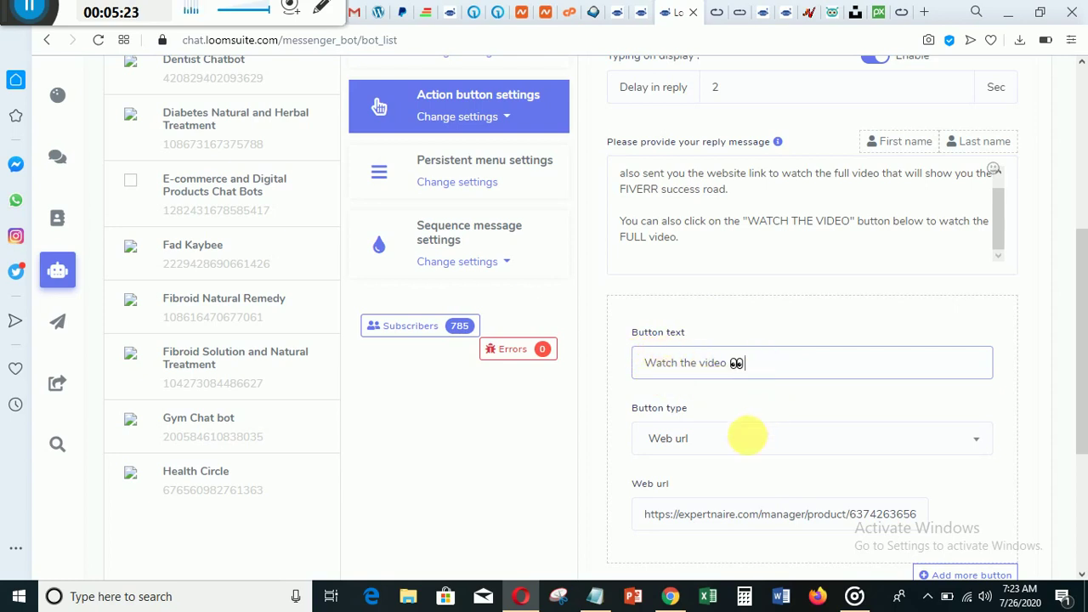
{"action": "left_click", "coordinate": [763, 445]}
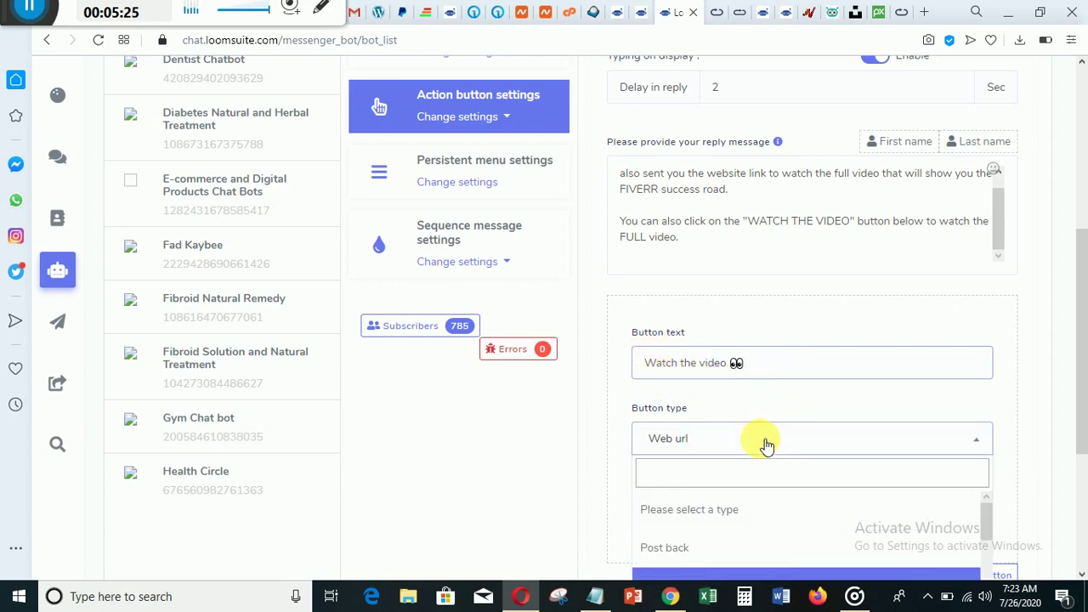
{"action": "scroll", "coordinate": [1067, 346], "scroll_direction": "down", "scroll_amount": 3}
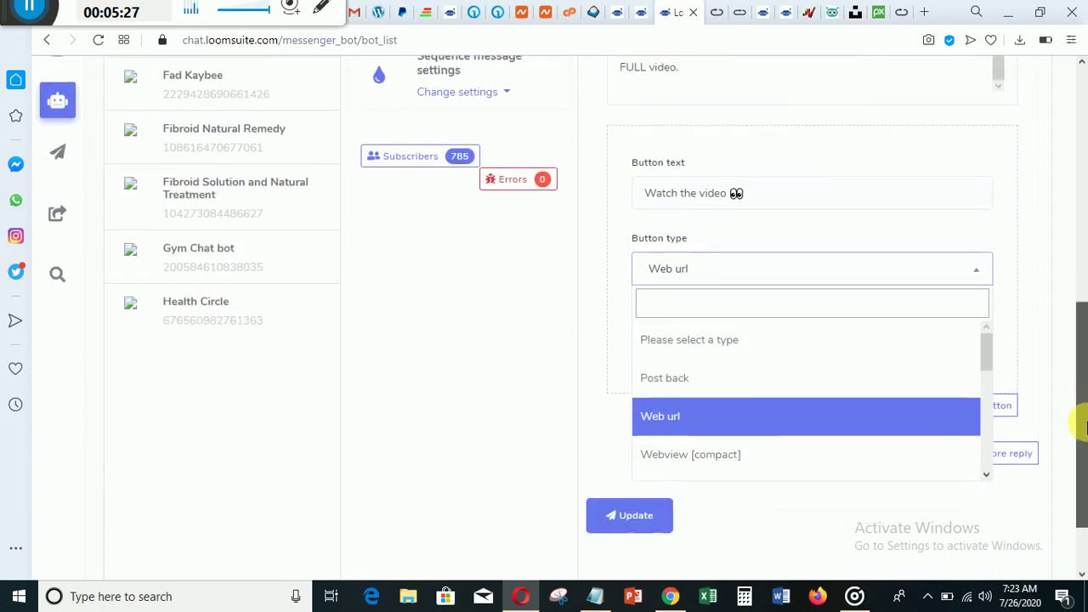
{"action": "left_click", "coordinate": [670, 387]}
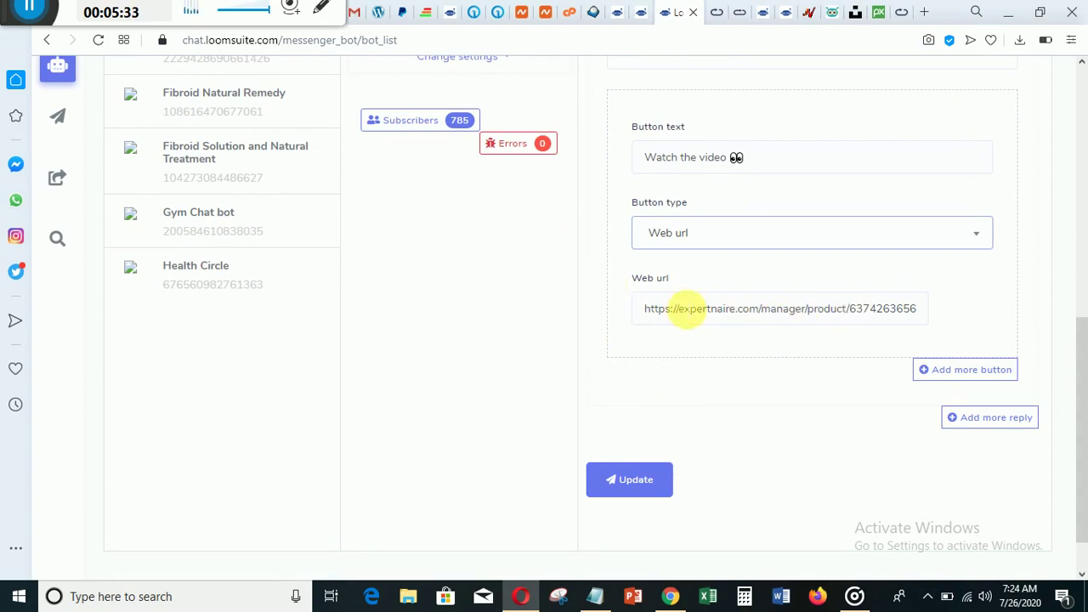
{"action": "left_click_drag", "start_coordinate": [1084, 399], "coordinate": [1036, 520]}
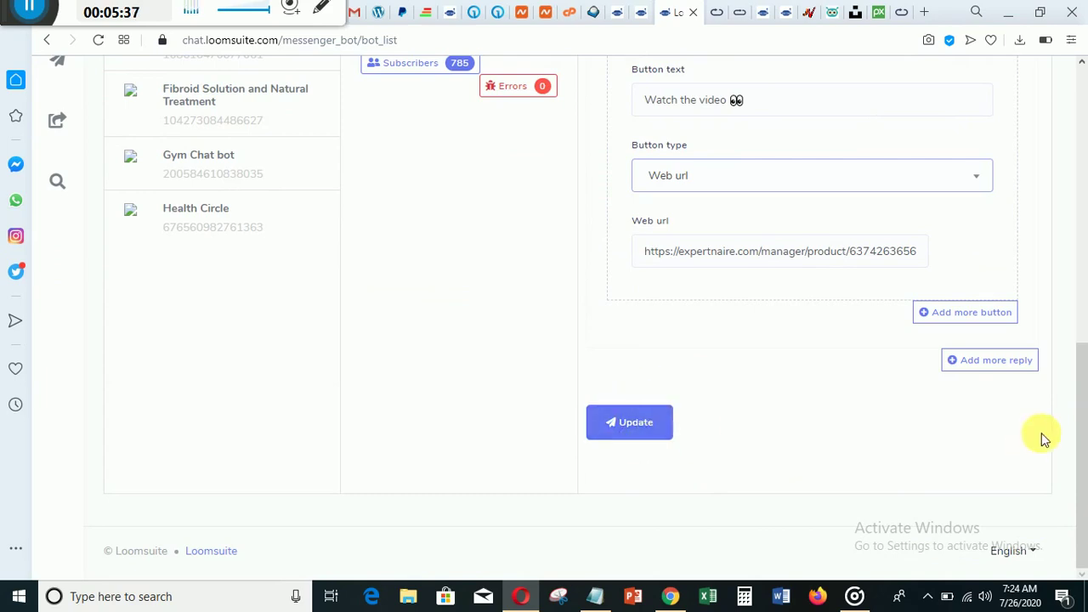
- Open the general settings of the Loomsuite page's bot
{"action": "left_click_drag", "start_coordinate": [1078, 442], "coordinate": [1082, 230]}
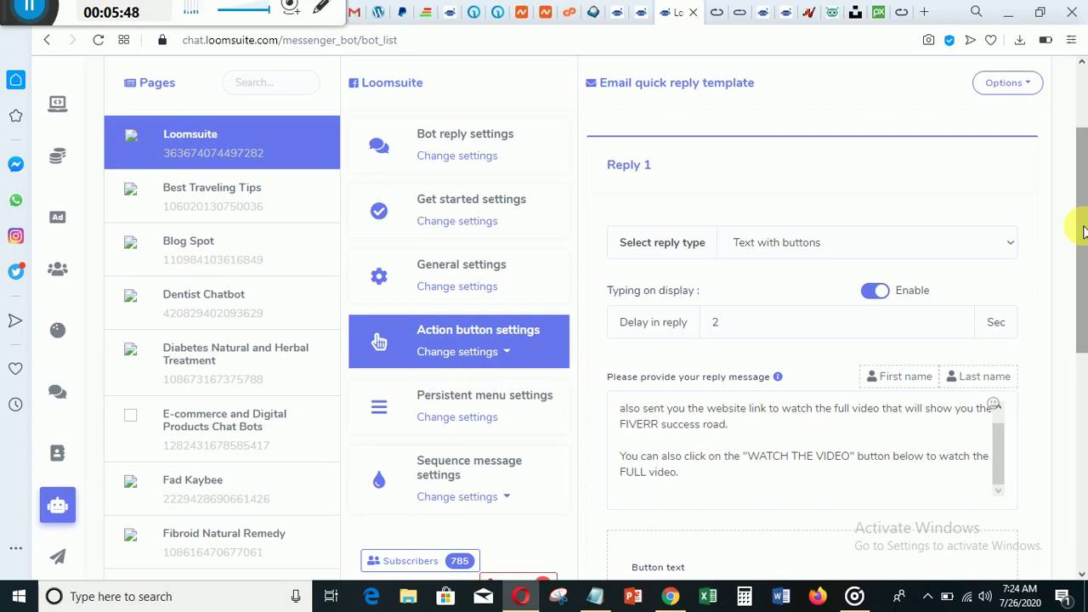
{"action": "left_click", "coordinate": [443, 287]}
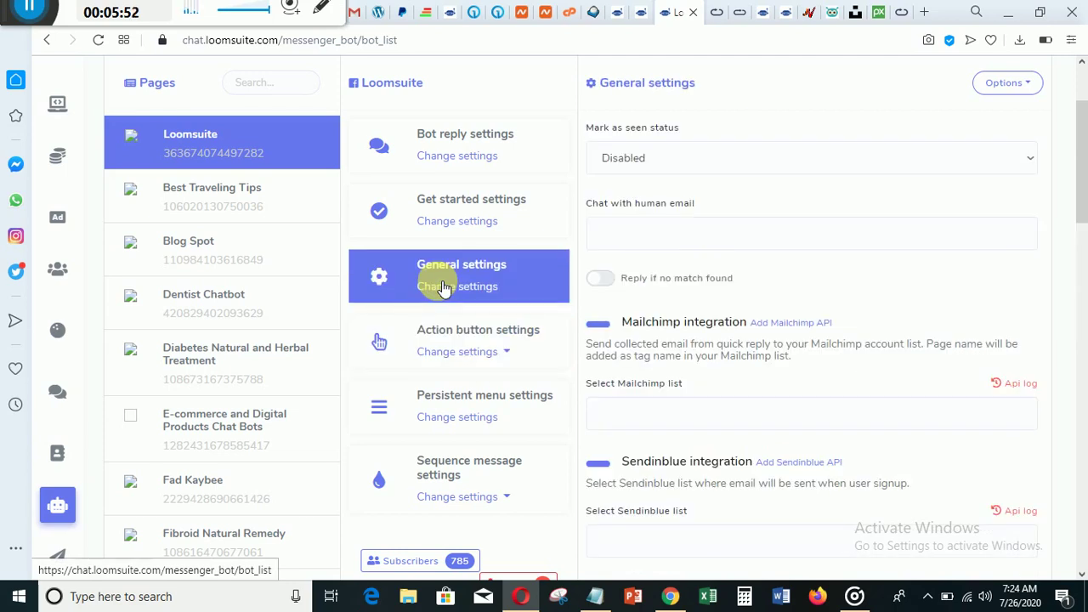
{"action": "scroll", "coordinate": [1071, 106], "scroll_direction": "up", "scroll_amount": 2}
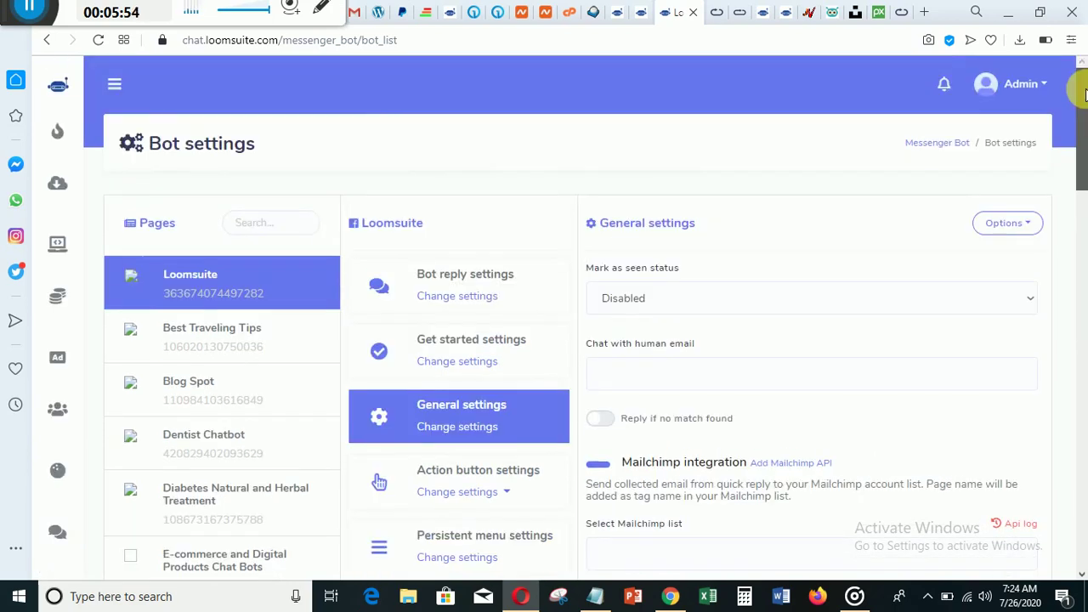
- Look through the Mailchimp, Sendinblue, ActiveCampaign, Mautic, Acelle and SMS integration settings, down to Email integration
{"action": "left_click_drag", "start_coordinate": [1084, 96], "coordinate": [1085, 185]}
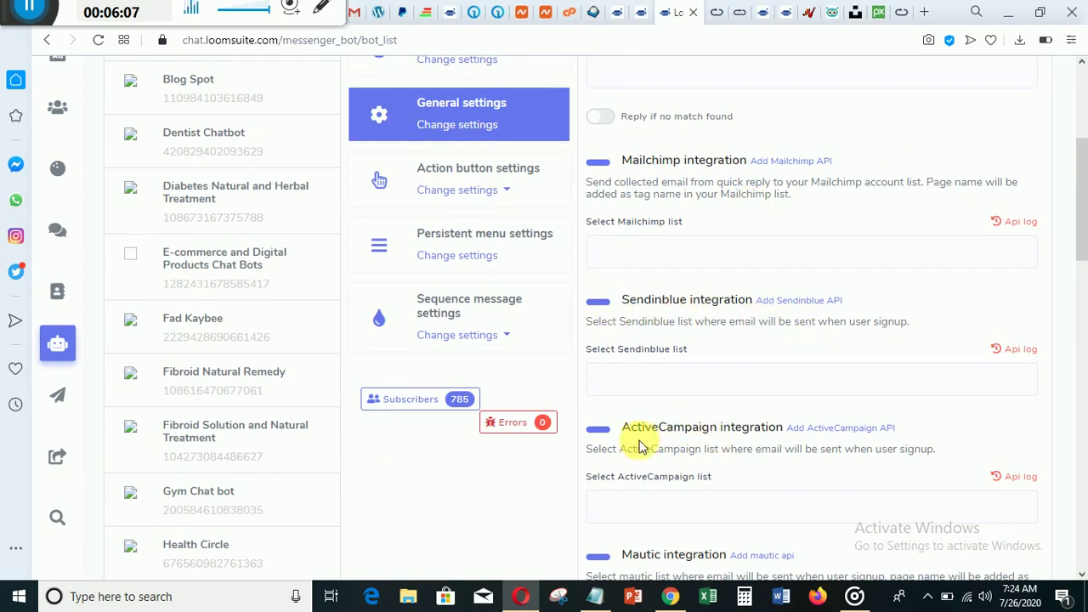
{"action": "left_click_drag", "start_coordinate": [1084, 191], "coordinate": [1084, 323]}
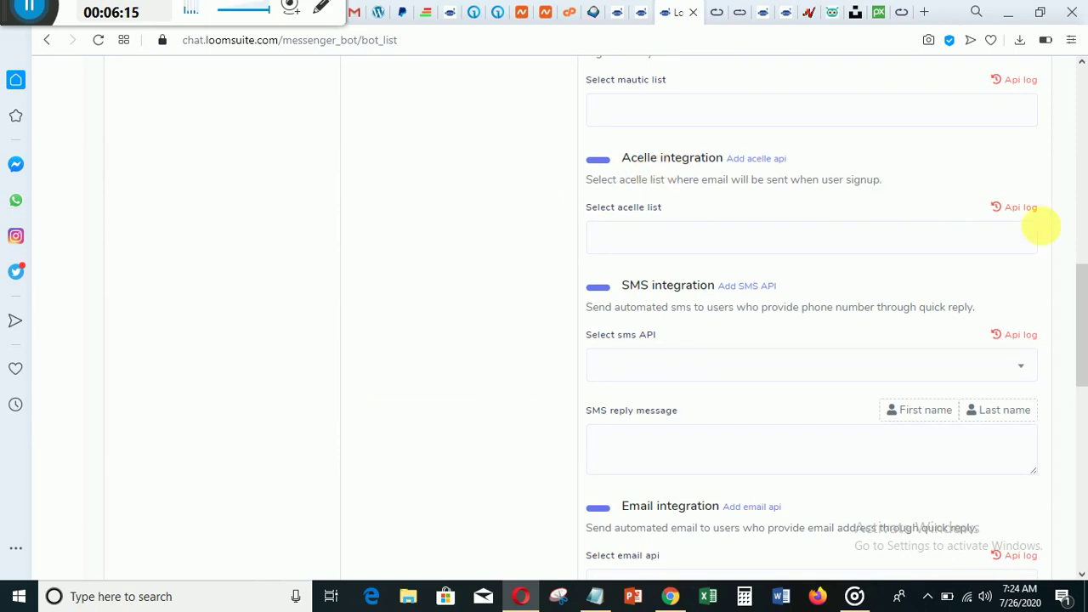
{"action": "left_click_drag", "start_coordinate": [1079, 292], "coordinate": [1084, 363]}
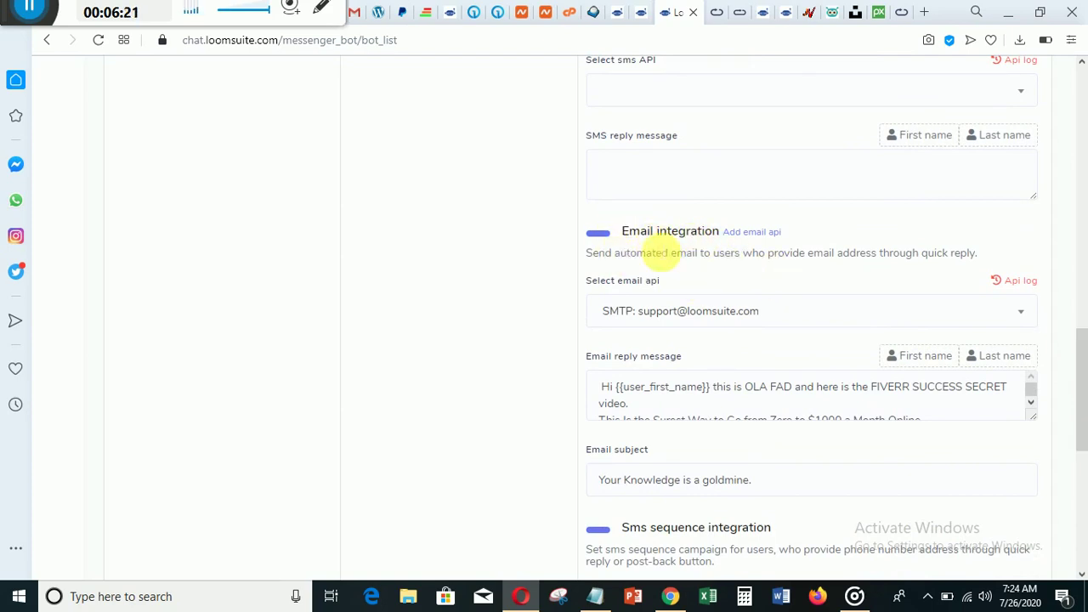
- Review the SMTP accounts available for Email integration and select the Loomsuite support account as the email API
{"action": "left_click", "coordinate": [1003, 322]}
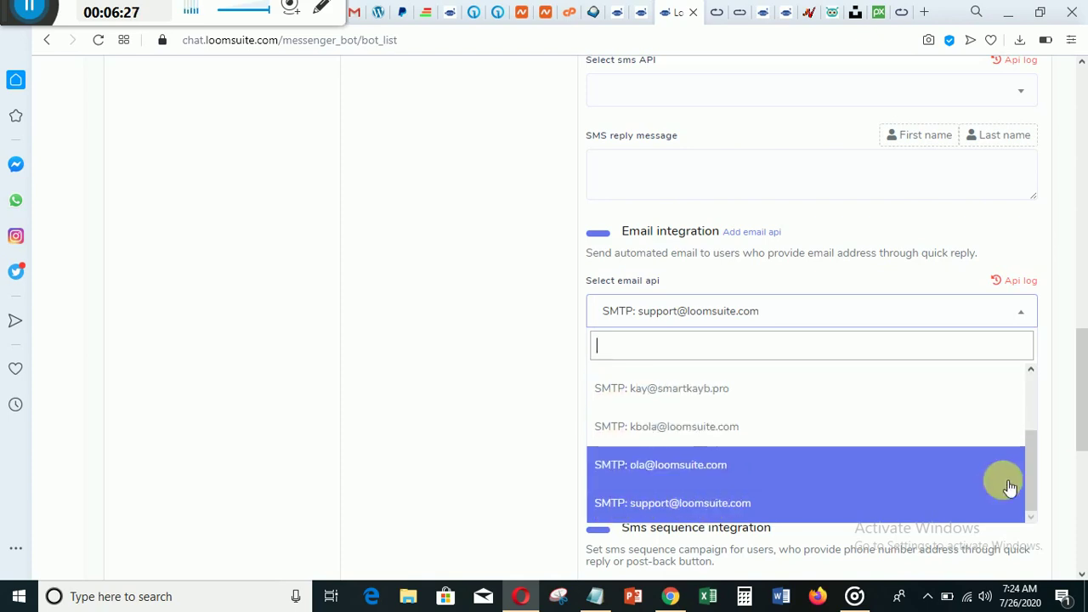
{"action": "left_click_drag", "start_coordinate": [1031, 474], "coordinate": [1028, 410]}
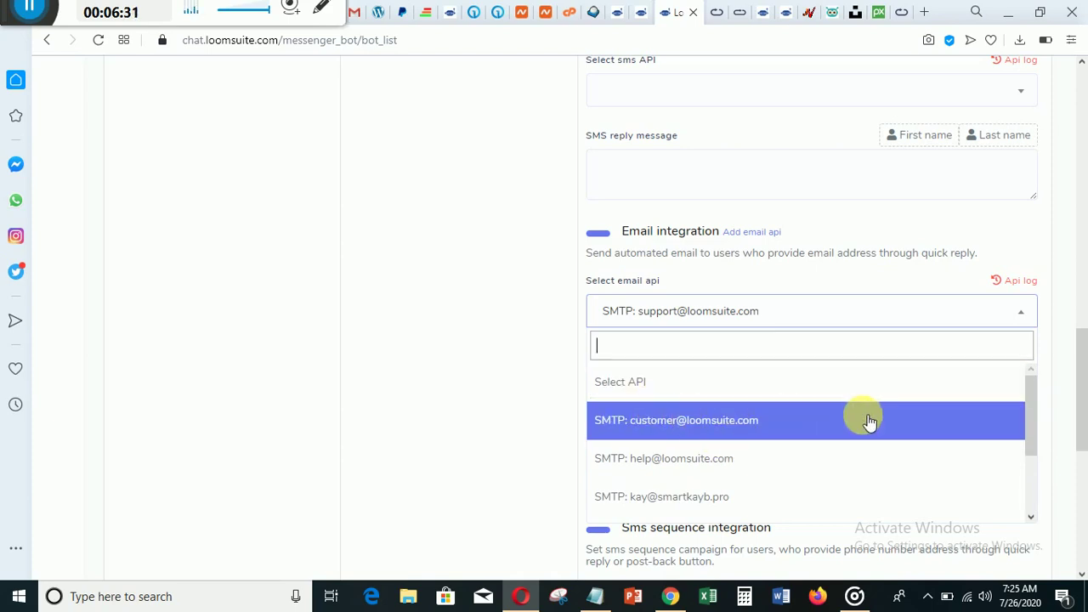
{"action": "left_click_drag", "start_coordinate": [1032, 396], "coordinate": [1030, 481]}
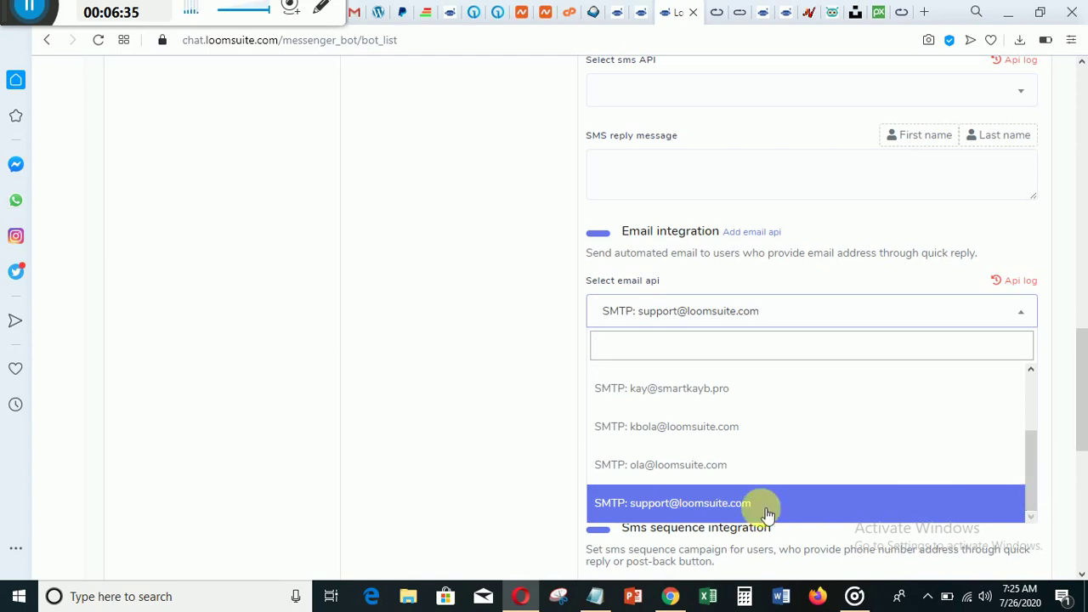
{"action": "left_click", "coordinate": [669, 503]}
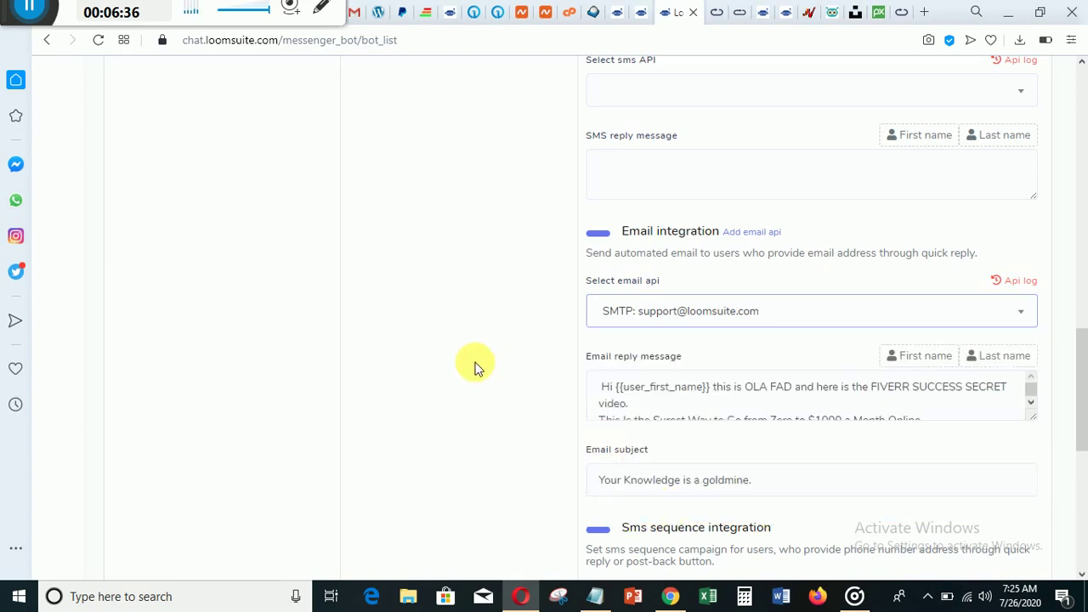
- Copy the entire email reply message of the Email integration
{"action": "left_click", "coordinate": [782, 387]}
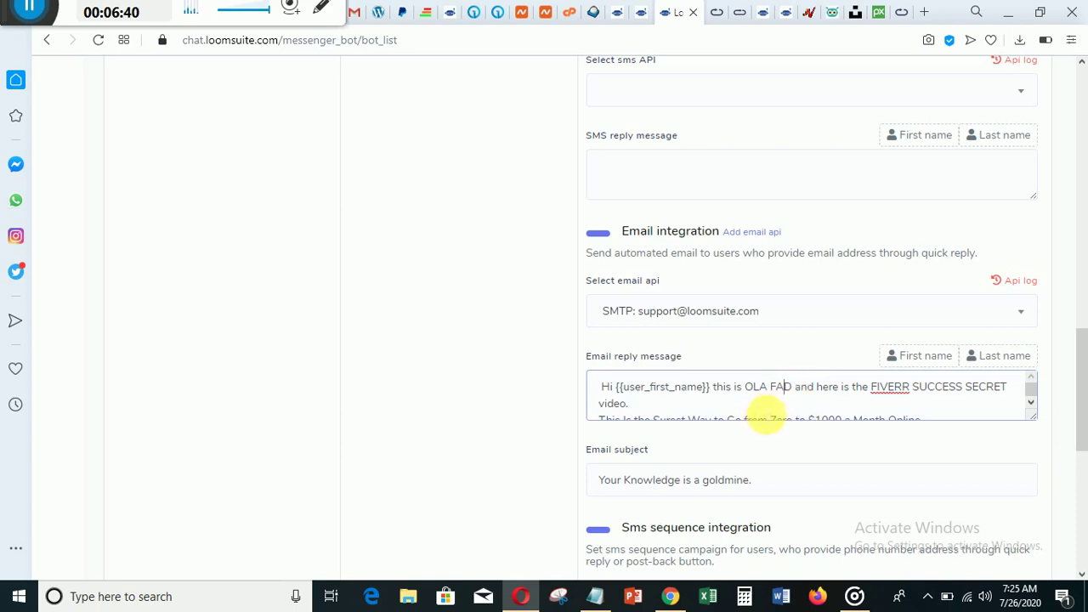
{"action": "left_click", "coordinate": [782, 598]}
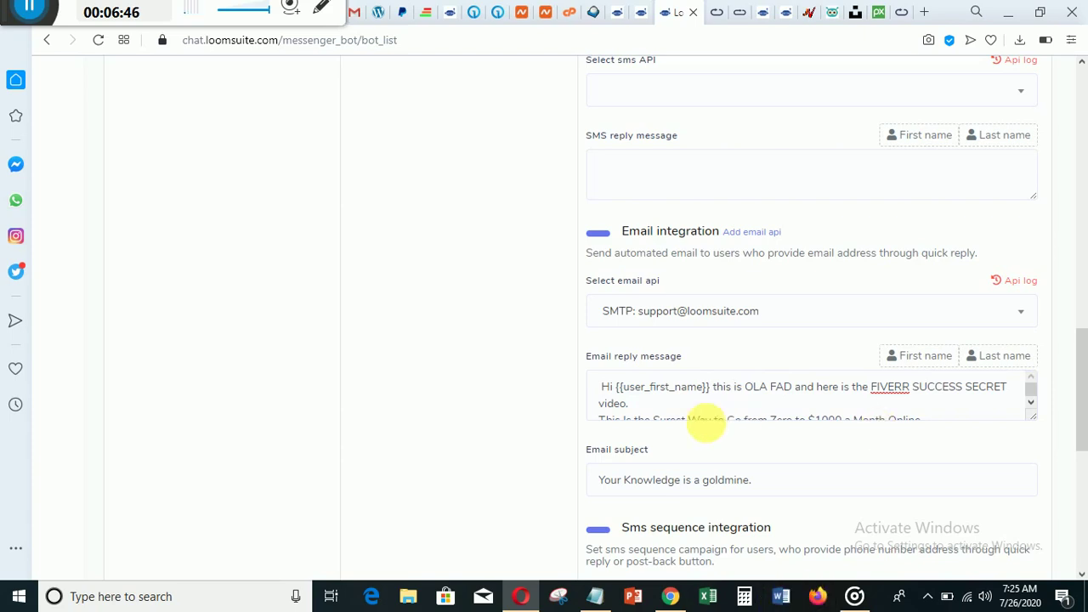
{"action": "left_click", "coordinate": [661, 388]}
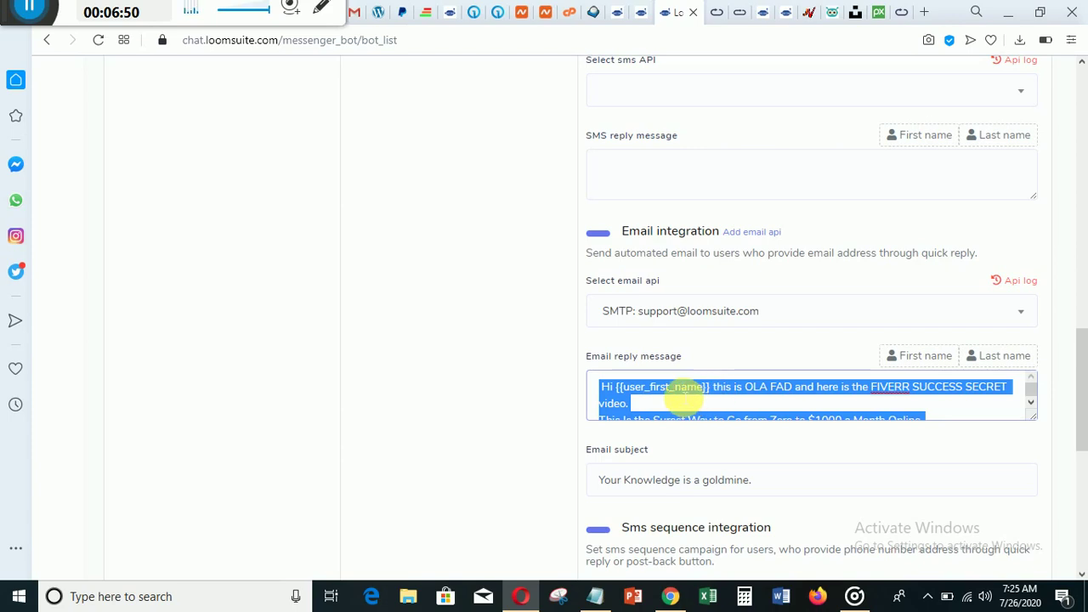
{"action": "right_click", "coordinate": [672, 389]}
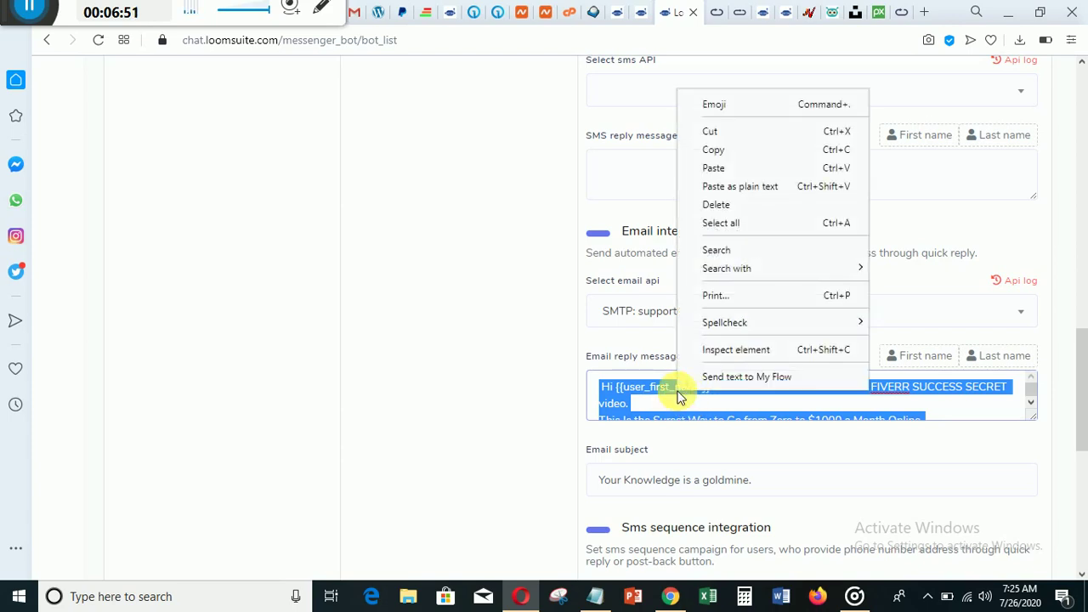
{"action": "left_click", "coordinate": [728, 153]}
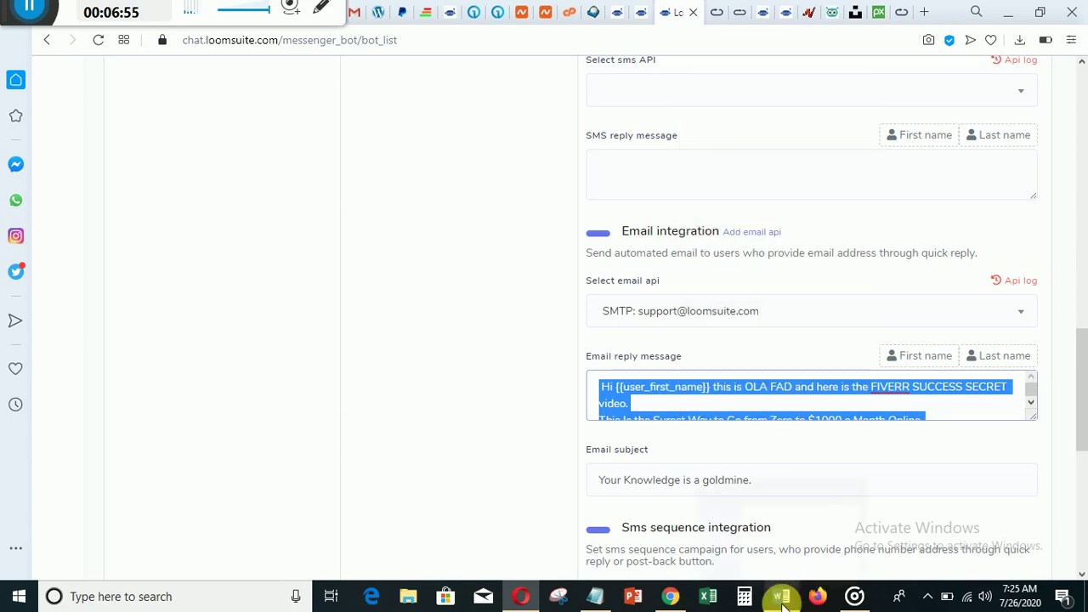
- Switch to Word, create a blank document and paste the copied email reply message as text only
{"action": "left_click", "coordinate": [761, 527]}
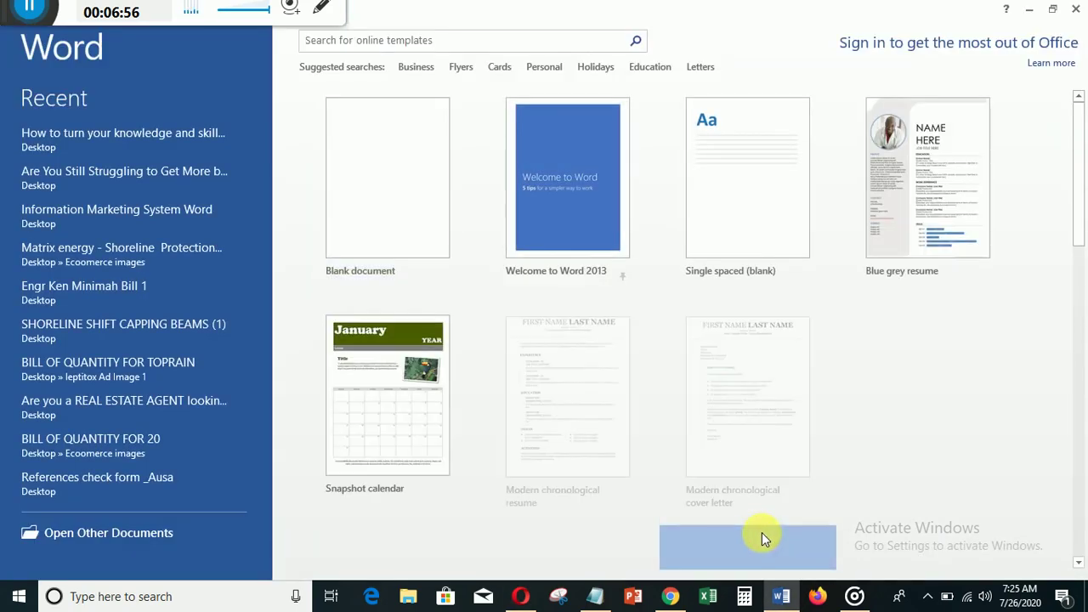
{"action": "left_click", "coordinate": [378, 194]}
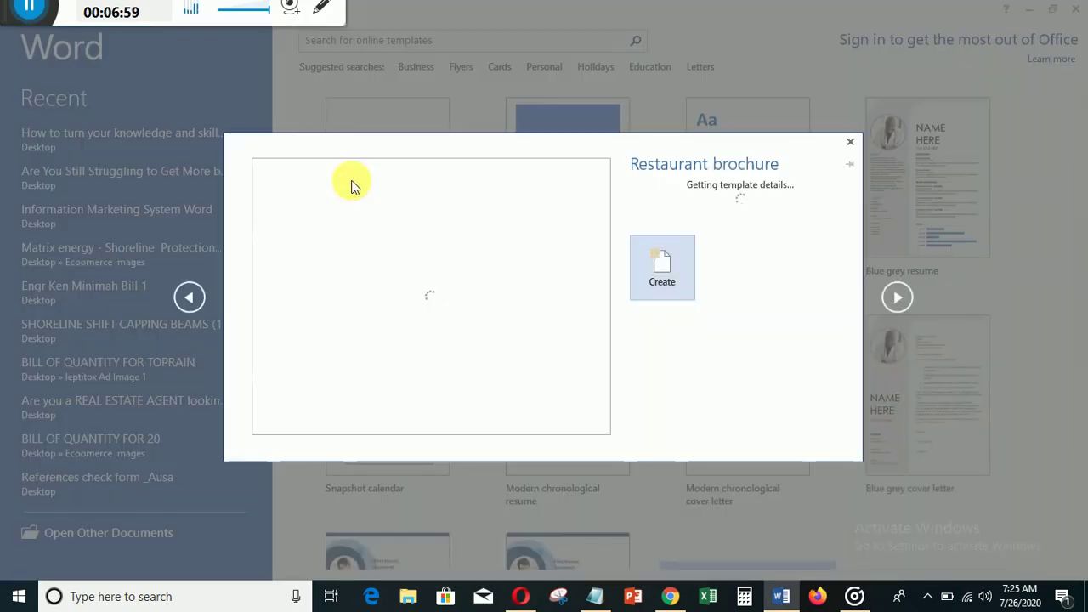
{"action": "left_click", "coordinate": [850, 138]}
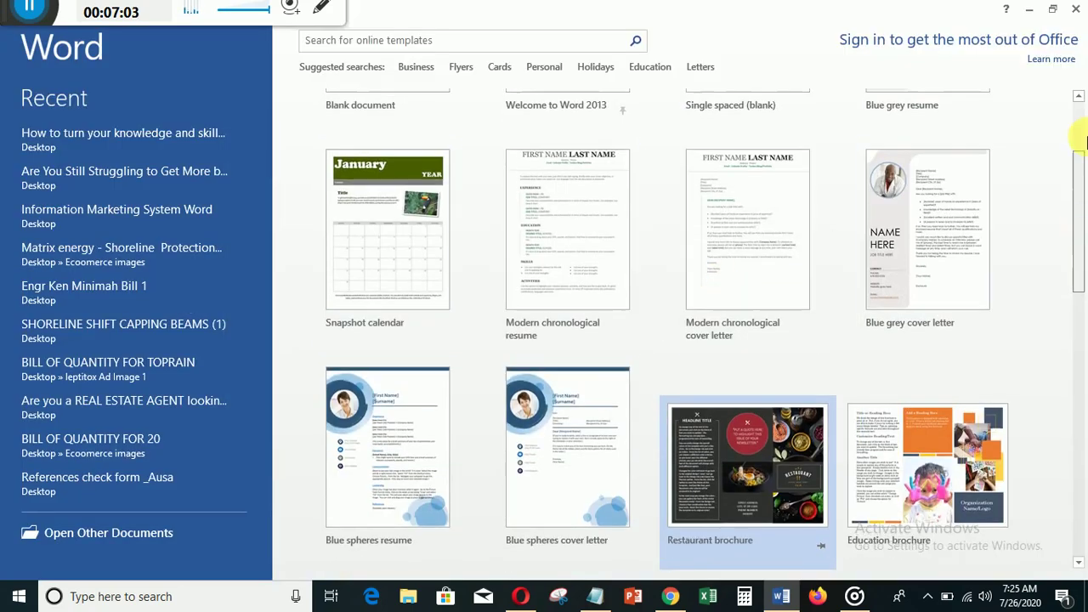
{"action": "scroll", "coordinate": [1076, 162], "scroll_direction": "up", "scroll_amount": 1}
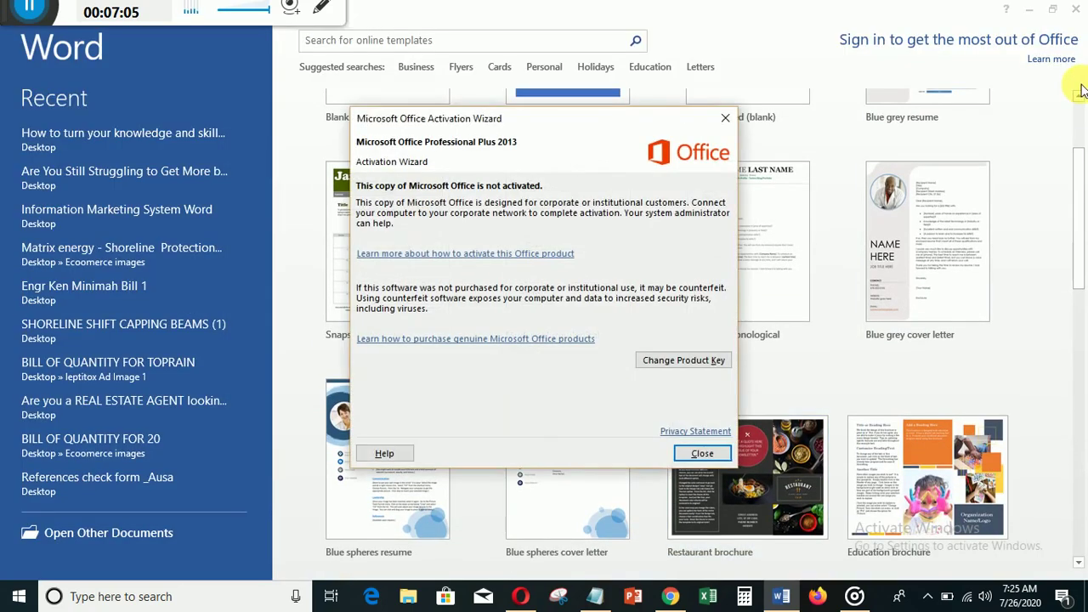
{"action": "left_click", "coordinate": [702, 455]}
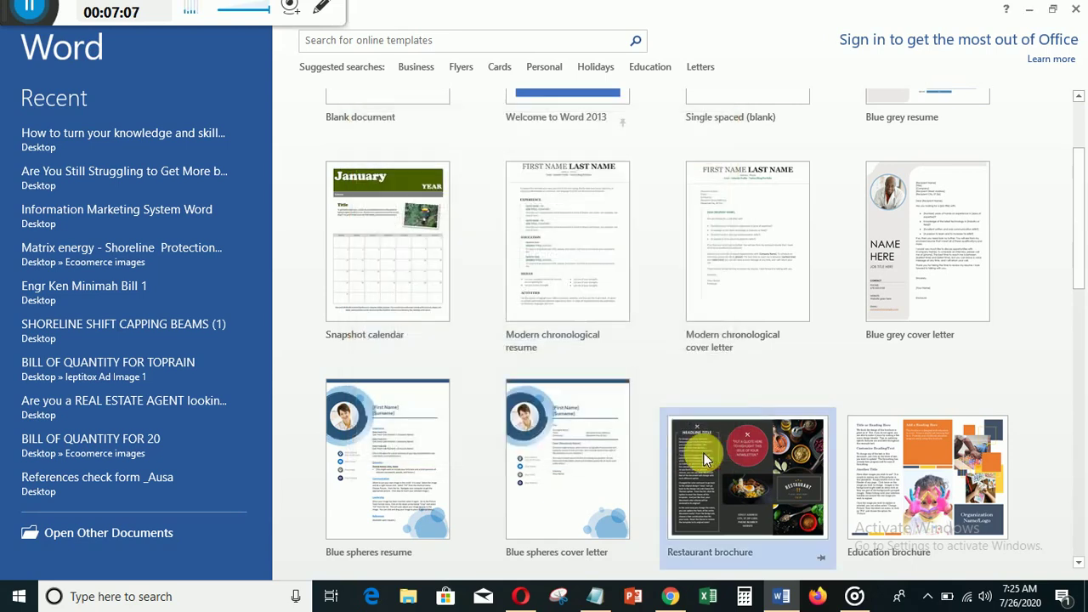
{"action": "scroll", "coordinate": [1078, 113], "scroll_direction": "up", "scroll_amount": 2}
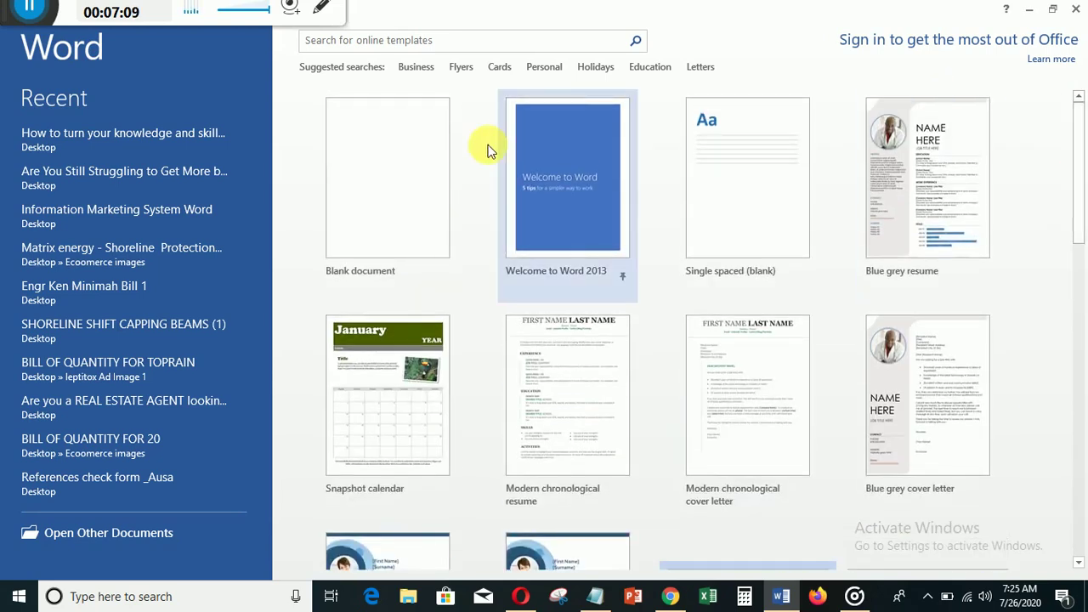
{"action": "left_click", "coordinate": [390, 231]}
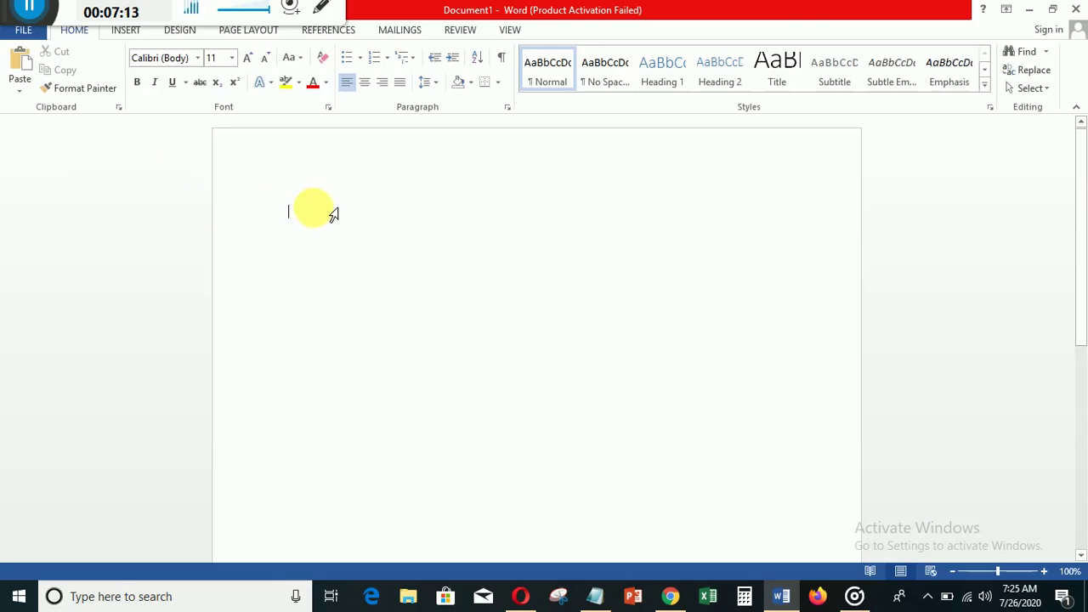
{"action": "right_click", "coordinate": [305, 212]}
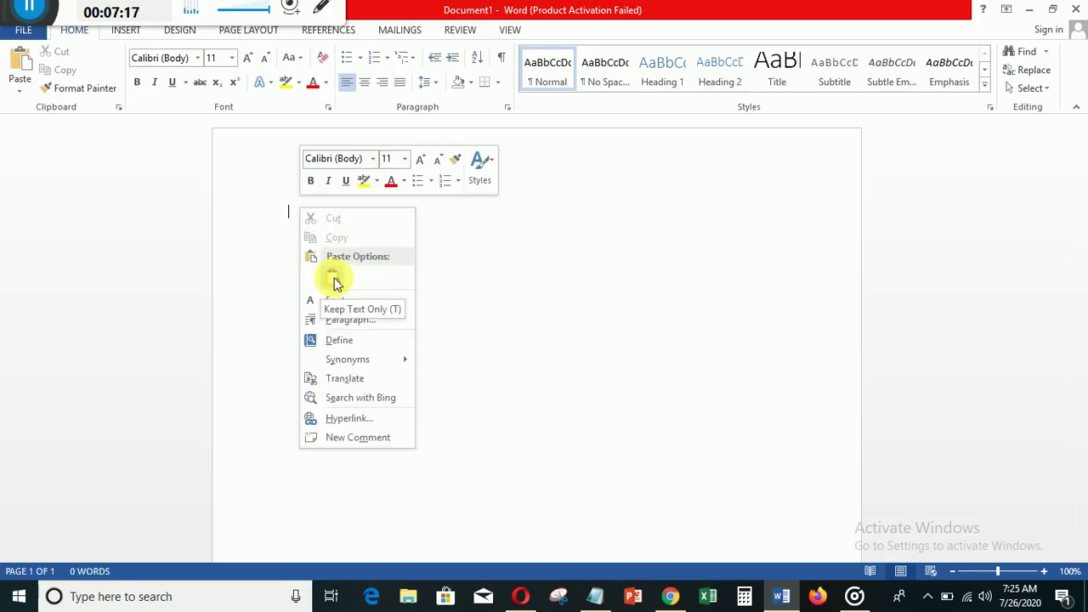
{"action": "left_click", "coordinate": [333, 281]}
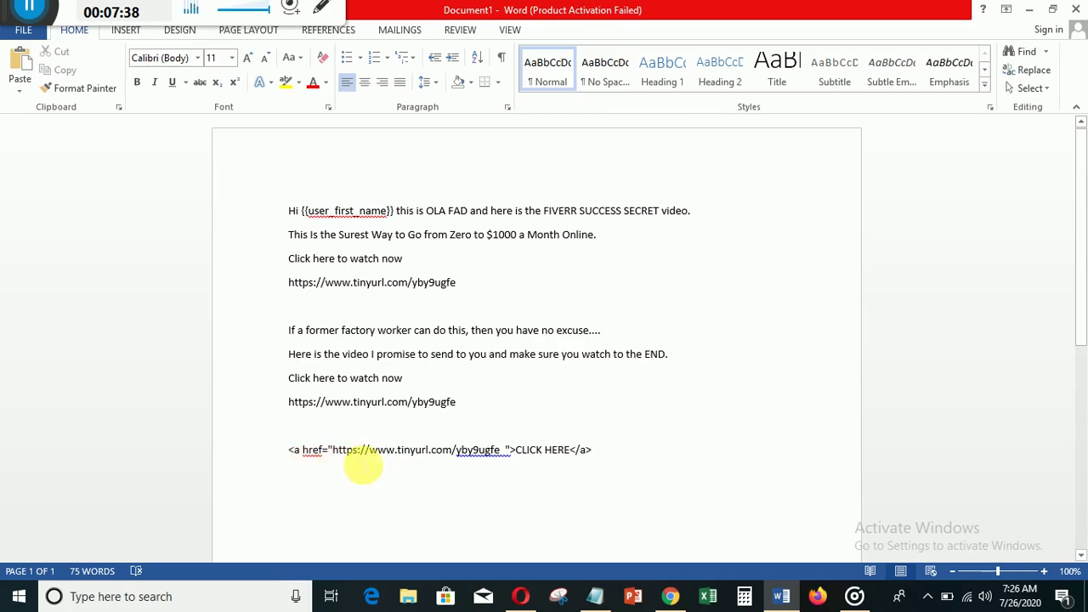
- Examine the plain video links and the HTML anchor code around CLICK HERE in the pasted message
{"action": "left_click", "coordinate": [627, 450]}
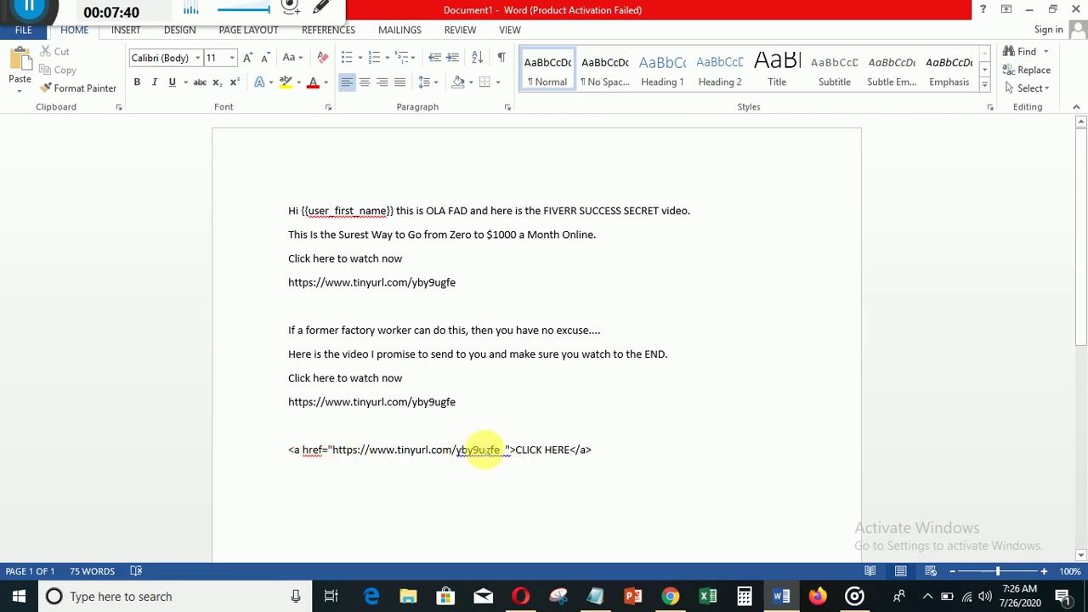
{"action": "mouse_move", "coordinate": [507, 451]}
{"action": "left_mouse_down"}
{"action": "mouse_move", "coordinate": [292, 449]}
{"action": "mouse_move", "coordinate": [381, 459]}
{"action": "mouse_move", "coordinate": [347, 459]}
{"action": "mouse_move", "coordinate": [517, 452]}
{"action": "left_mouse_up"}
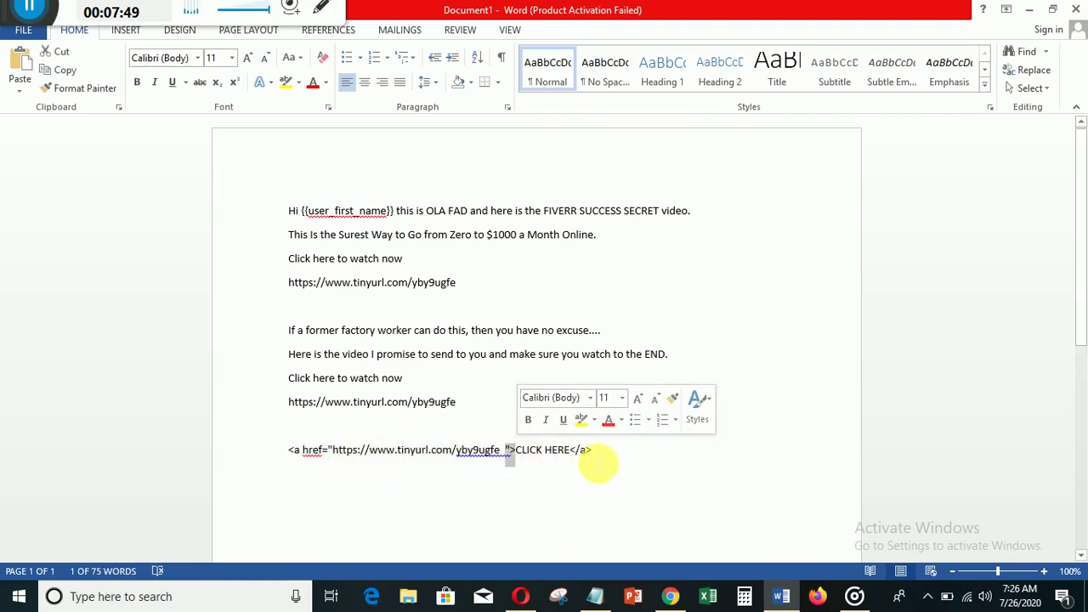
{"action": "left_click", "coordinate": [603, 460]}
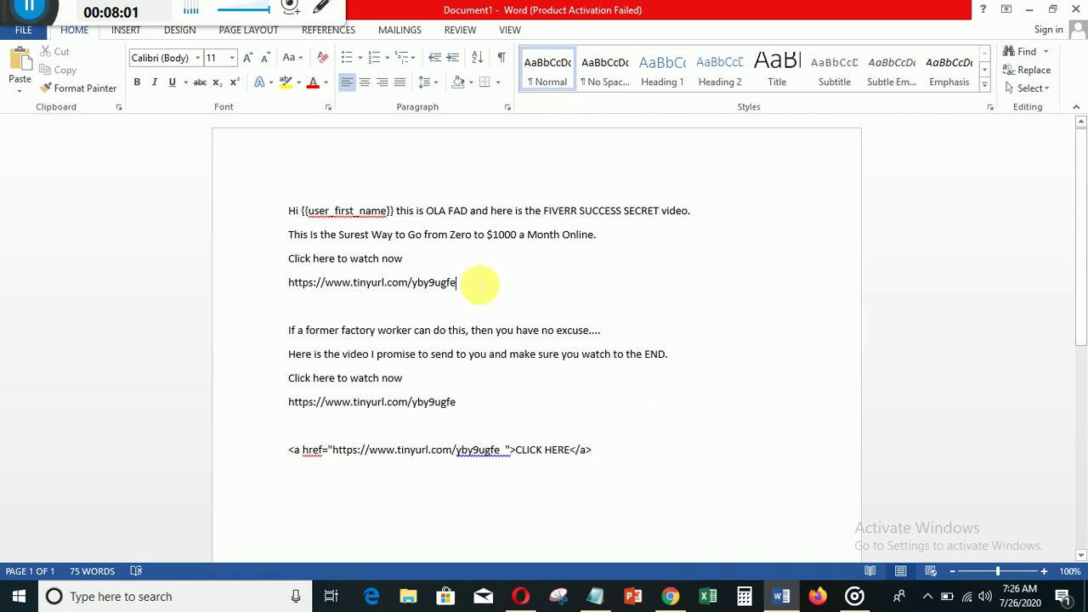
{"action": "left_click_drag", "start_coordinate": [468, 287], "coordinate": [486, 219]}
{"action": "left_click", "coordinate": [491, 213]}
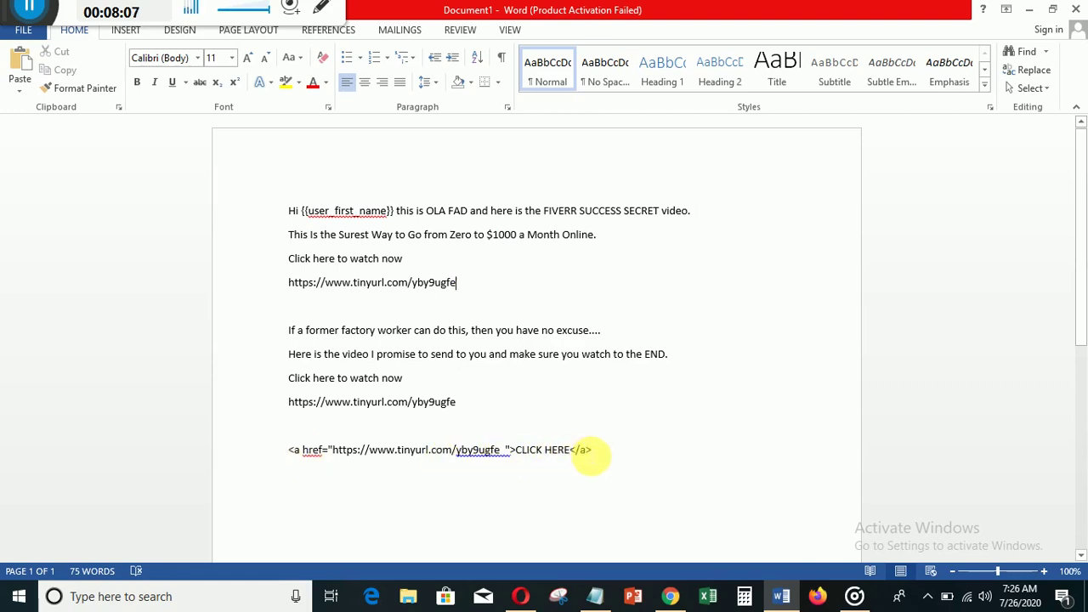
{"action": "left_click_drag", "start_coordinate": [592, 451], "coordinate": [311, 454]}
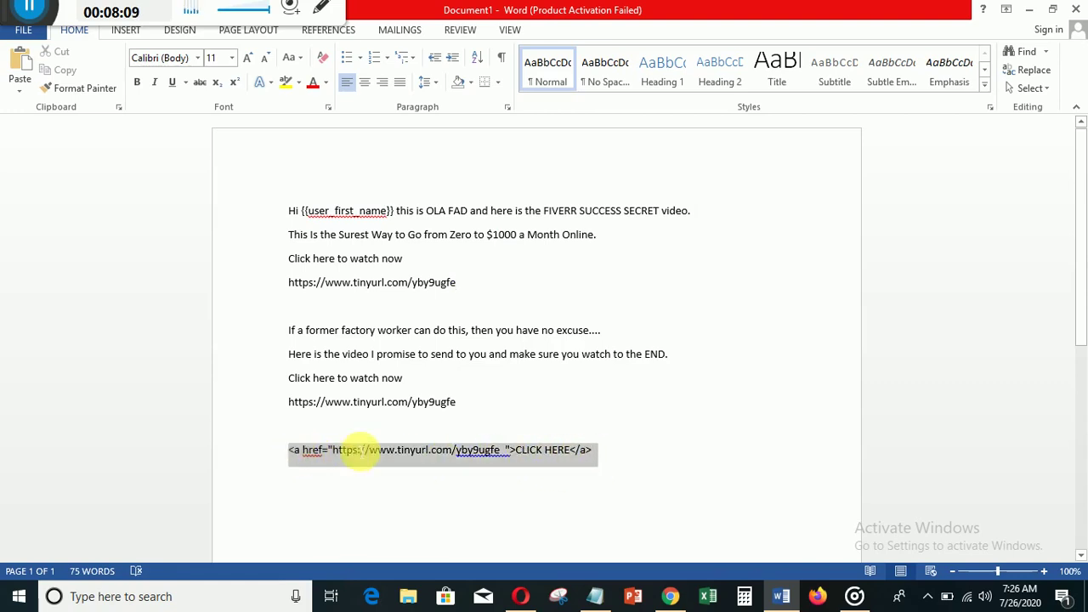
{"action": "left_click", "coordinate": [591, 476]}
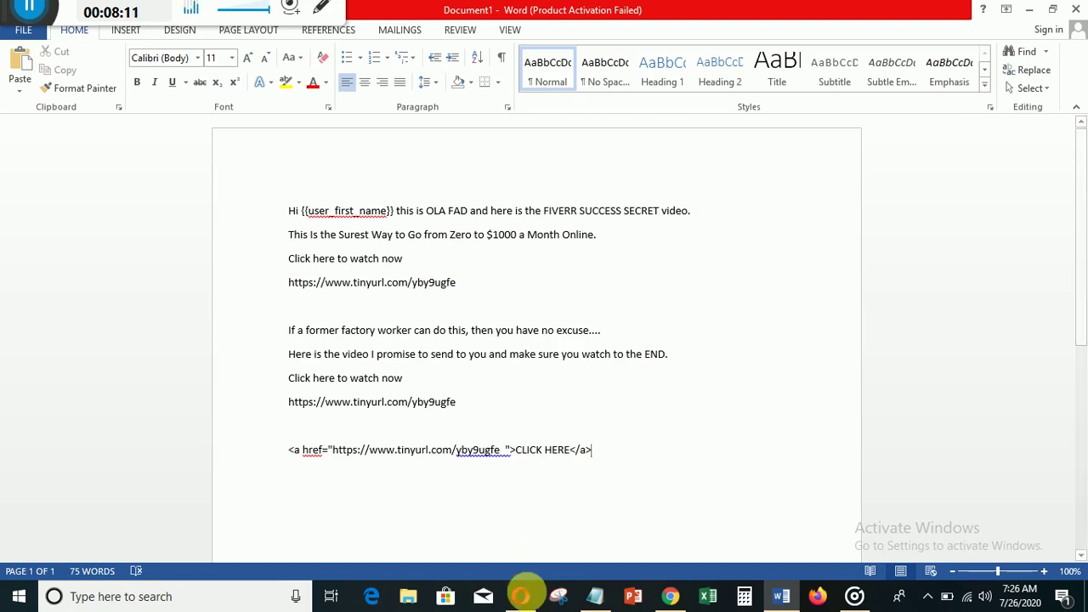
- Switch back to the Opera browser and review the Email integration's reply message and email subject
{"action": "left_click", "coordinate": [521, 596]}
{"action": "left_click", "coordinate": [711, 400]}
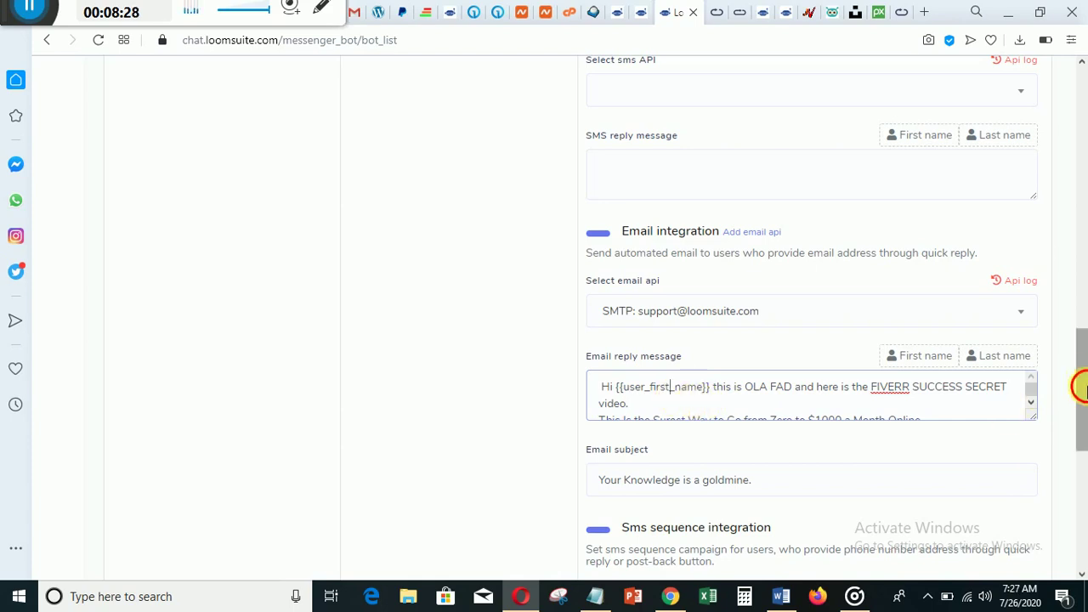
{"action": "left_click_drag", "start_coordinate": [1082, 365], "coordinate": [1084, 440]}
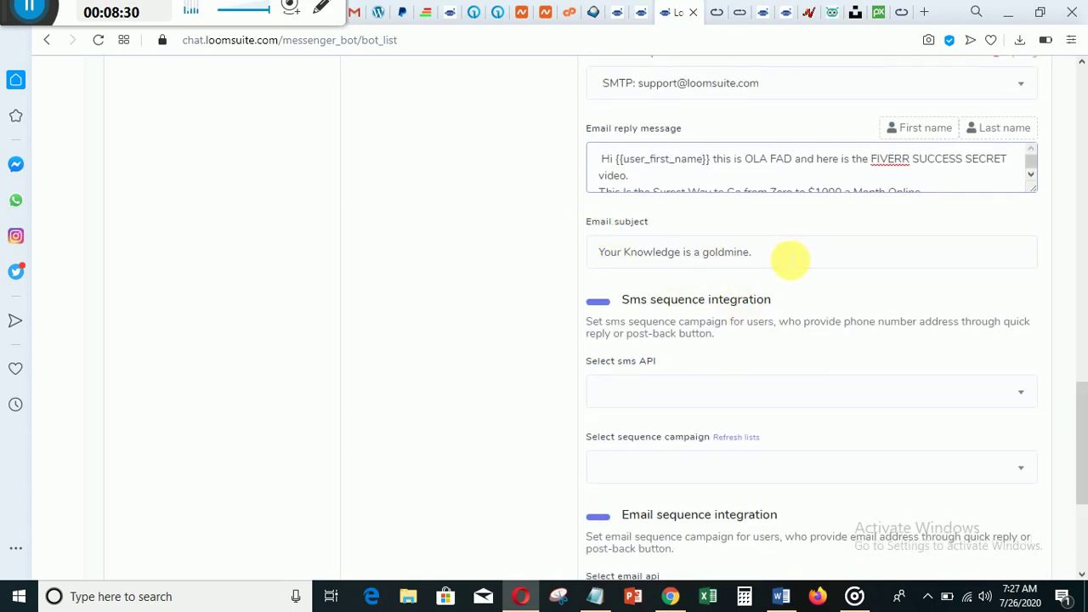
{"action": "left_click", "coordinate": [781, 260]}
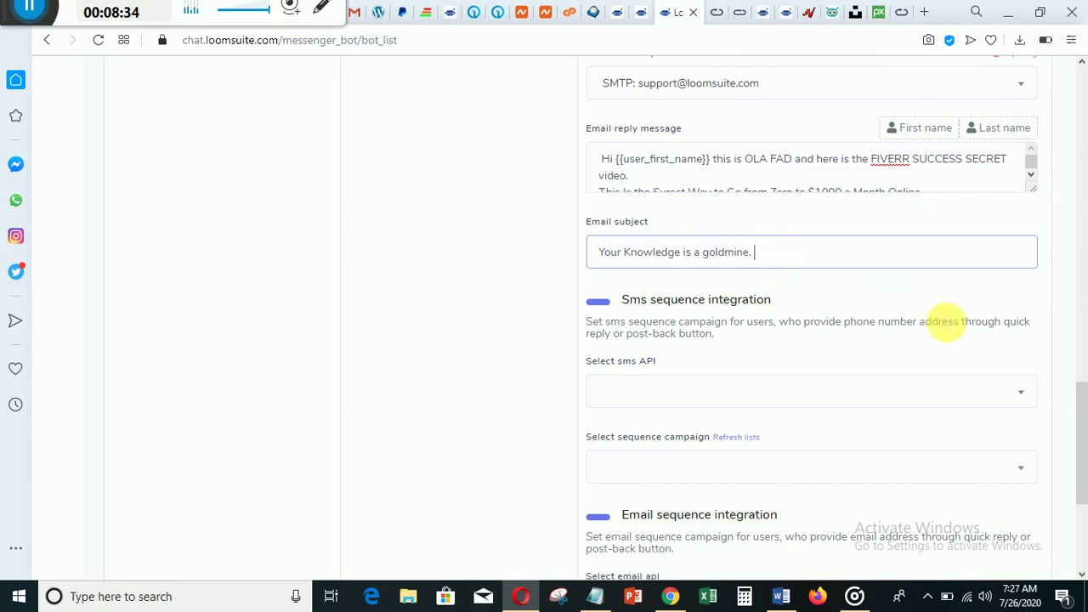
- Inspect the Email sequence integration's available SMTP accounts and sequence campaign setting, keeping the current email API
{"action": "left_click_drag", "start_coordinate": [1076, 418], "coordinate": [1085, 495]}
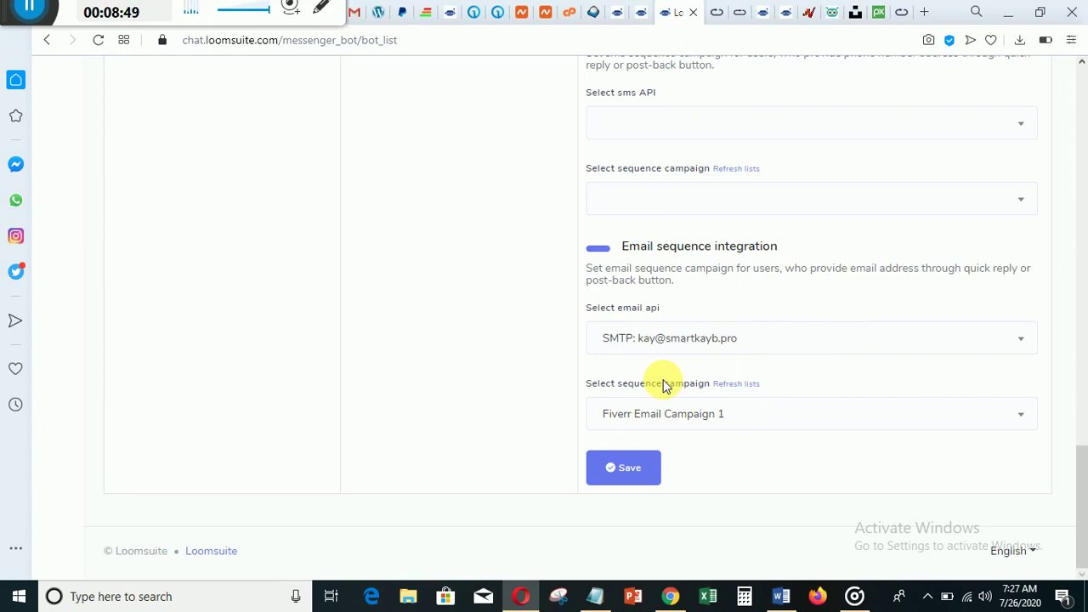
{"action": "left_click", "coordinate": [1024, 340]}
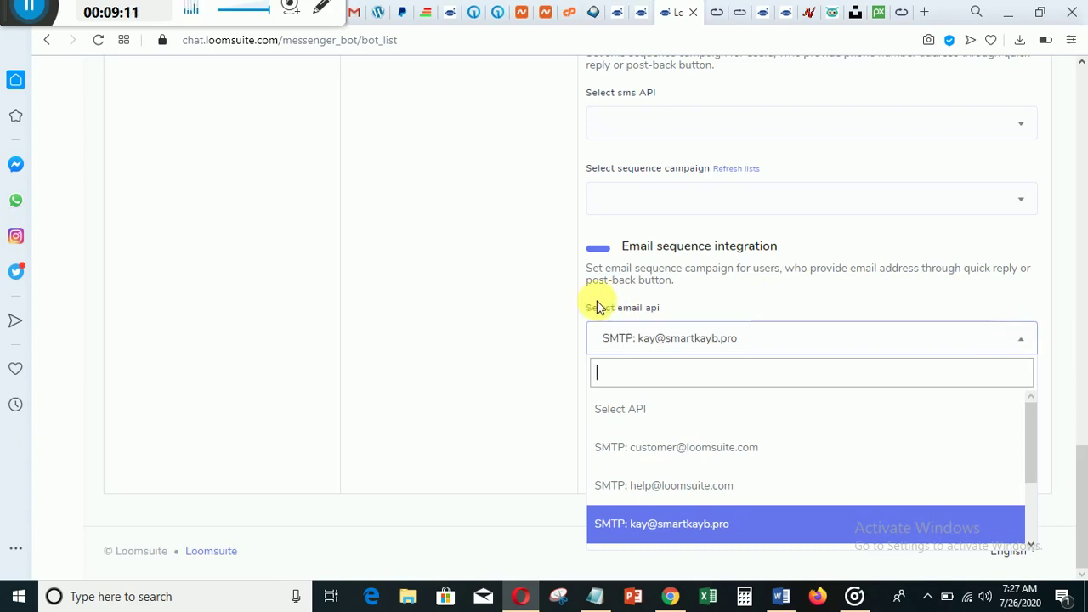
{"action": "left_click", "coordinate": [476, 348]}
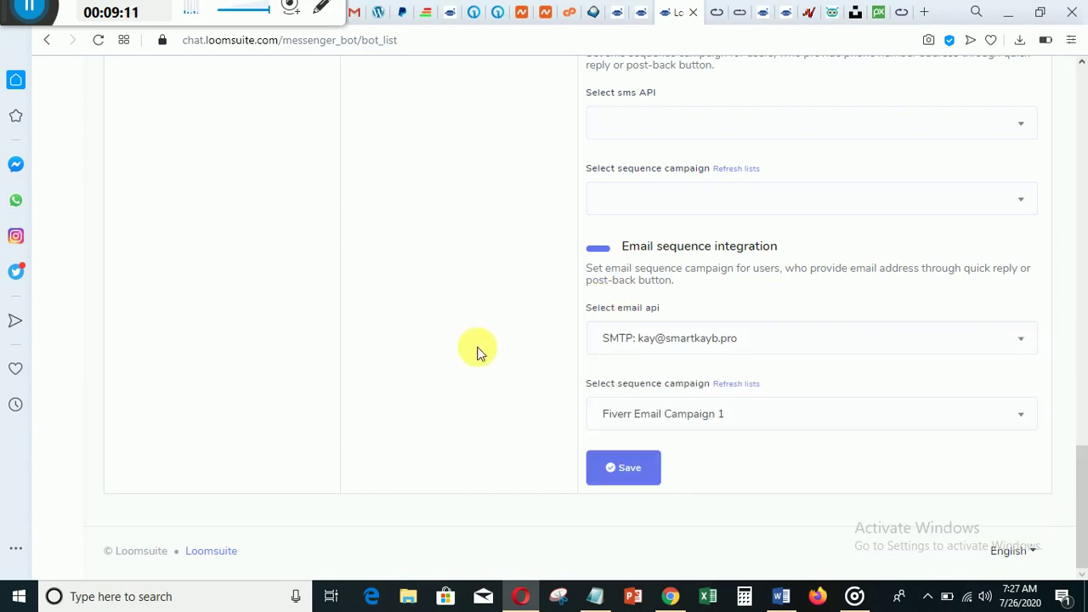
{"action": "left_click", "coordinate": [995, 339]}
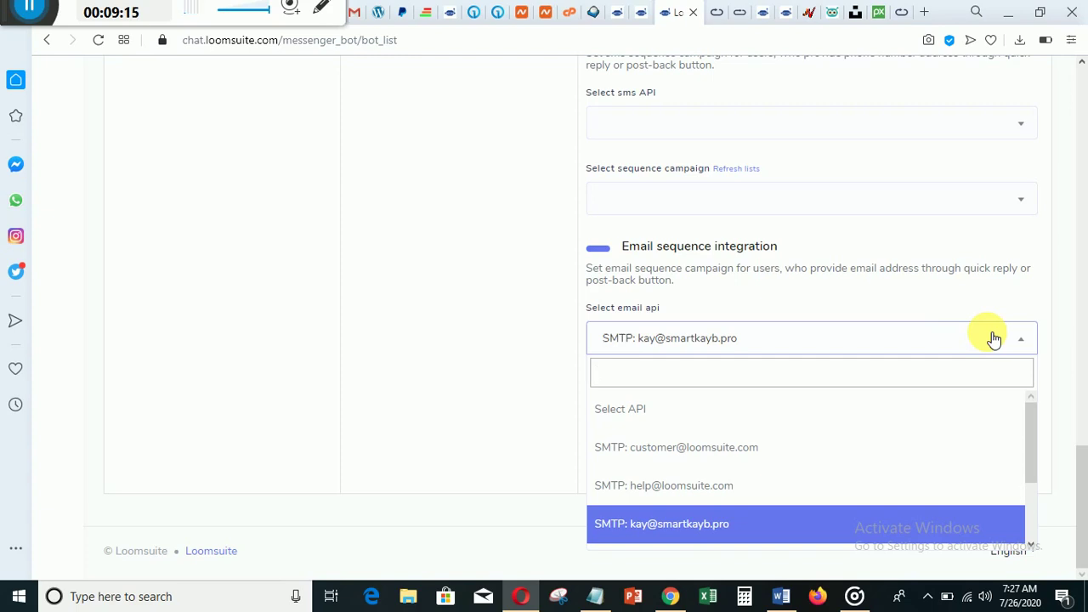
{"action": "left_click", "coordinate": [488, 390]}
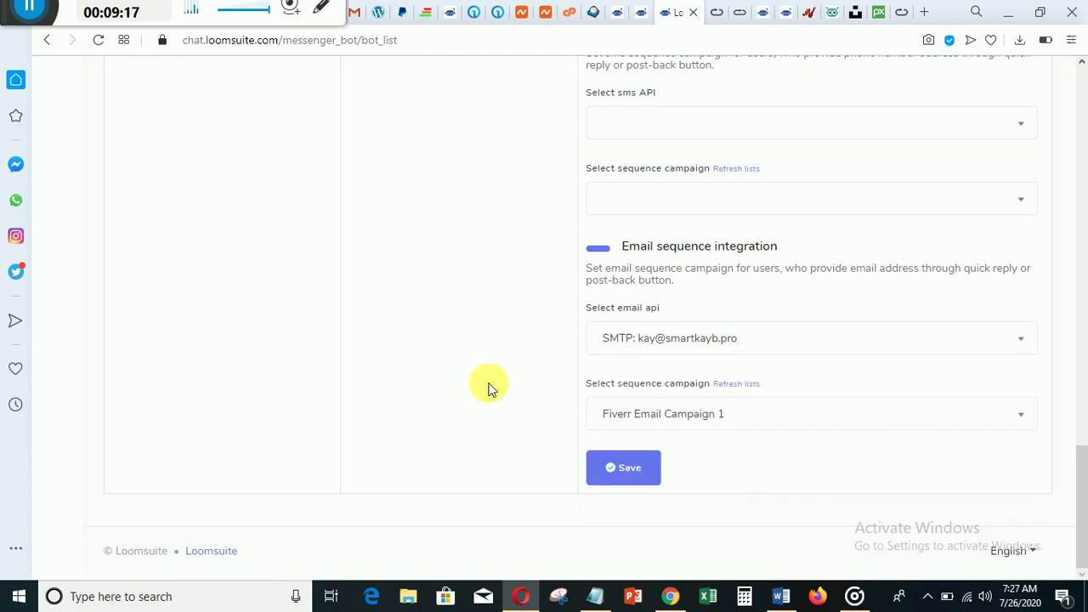
- Check the sequence campaigns available for the Email sequence integration, keep Fiverr Email Campaign 1 and save the general settings
{"action": "left_click", "coordinate": [755, 415]}
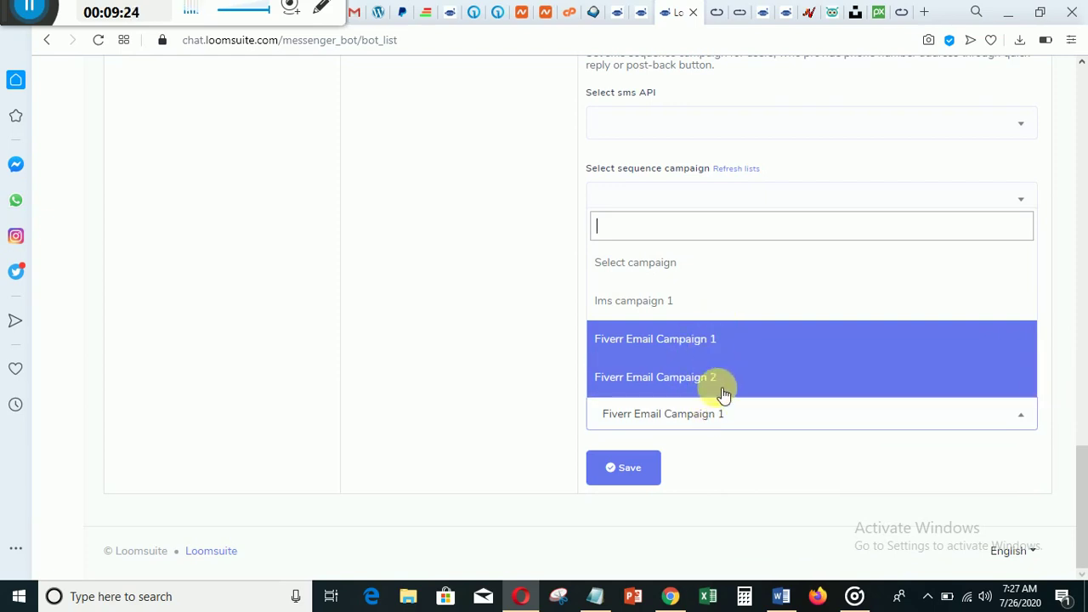
{"action": "left_click", "coordinate": [503, 391]}
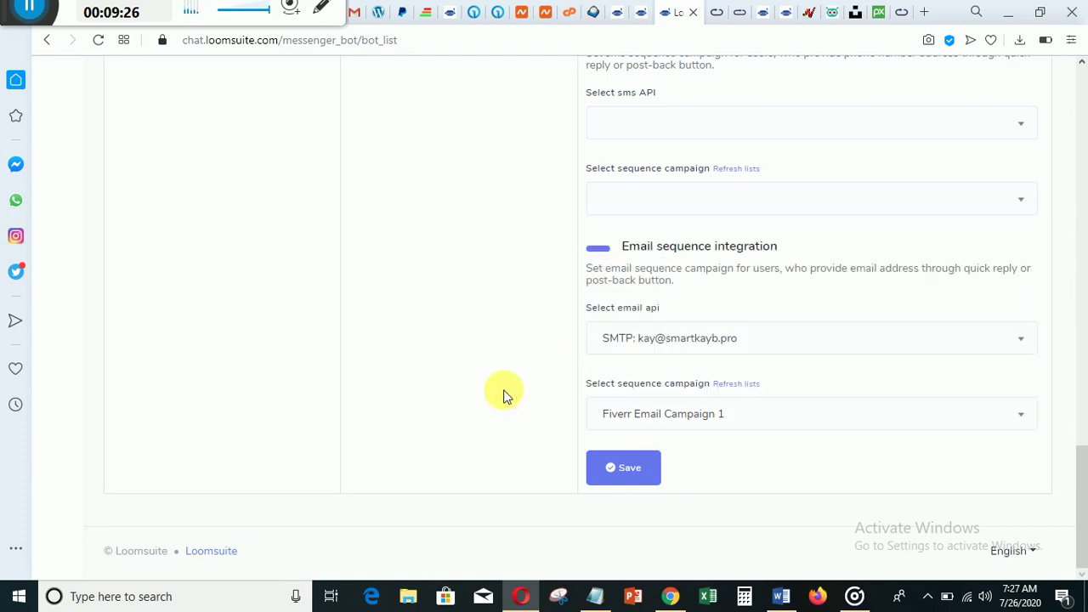
{"action": "left_click", "coordinate": [761, 415]}
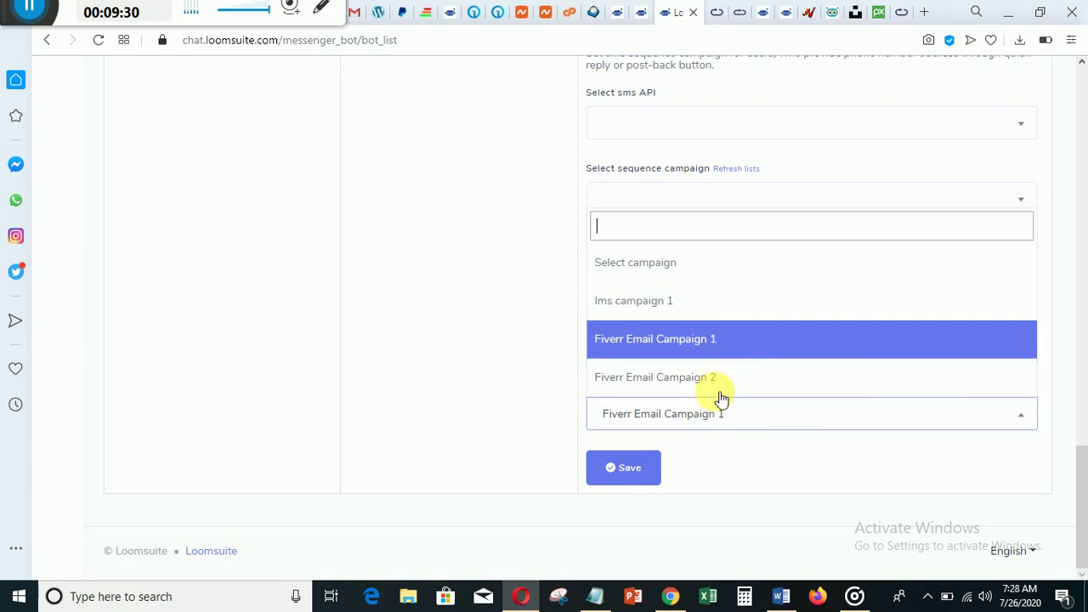
{"action": "left_click", "coordinate": [702, 465]}
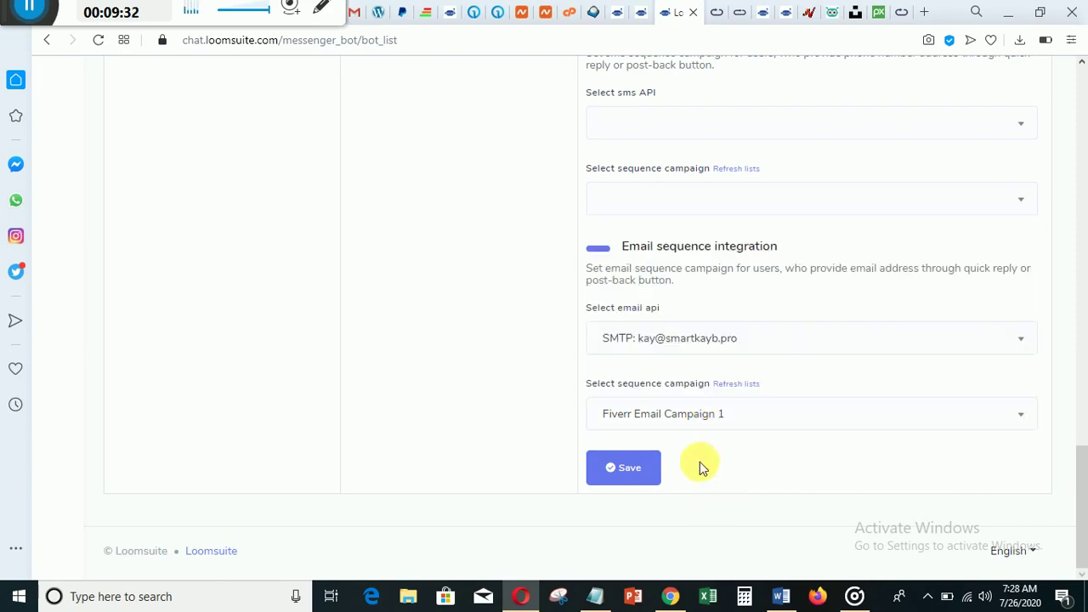
{"action": "left_click", "coordinate": [636, 466]}
- Review the Loomsuite page's general settings from start to end and recheck the Email sequence integration's campaign options without changing the selection
{"action": "left_click_drag", "start_coordinate": [1081, 462], "coordinate": [1086, 109]}
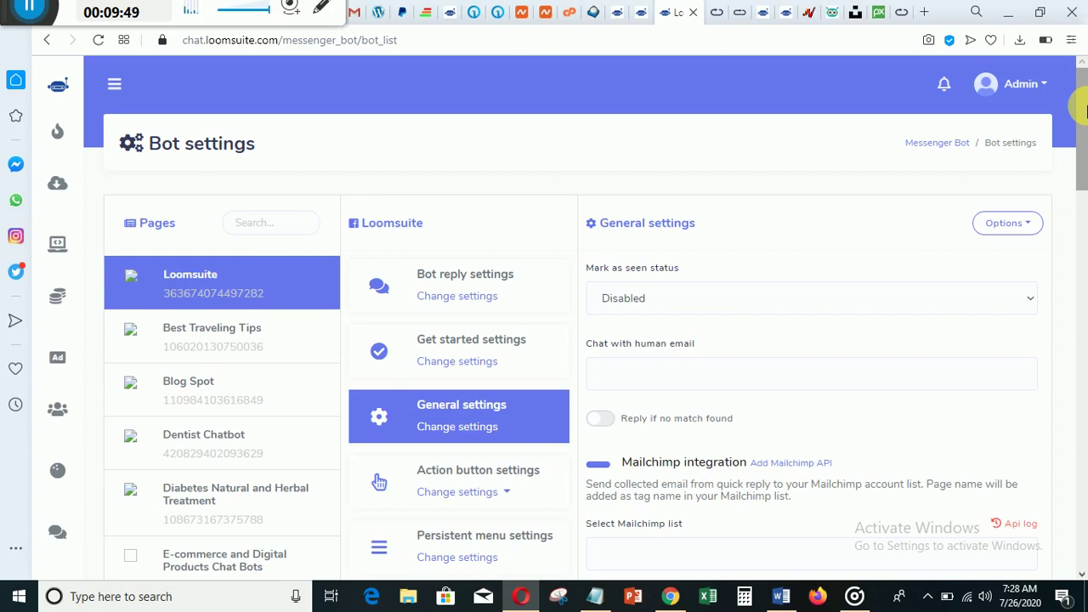
{"action": "left_click_drag", "start_coordinate": [1084, 117], "coordinate": [1078, 593]}
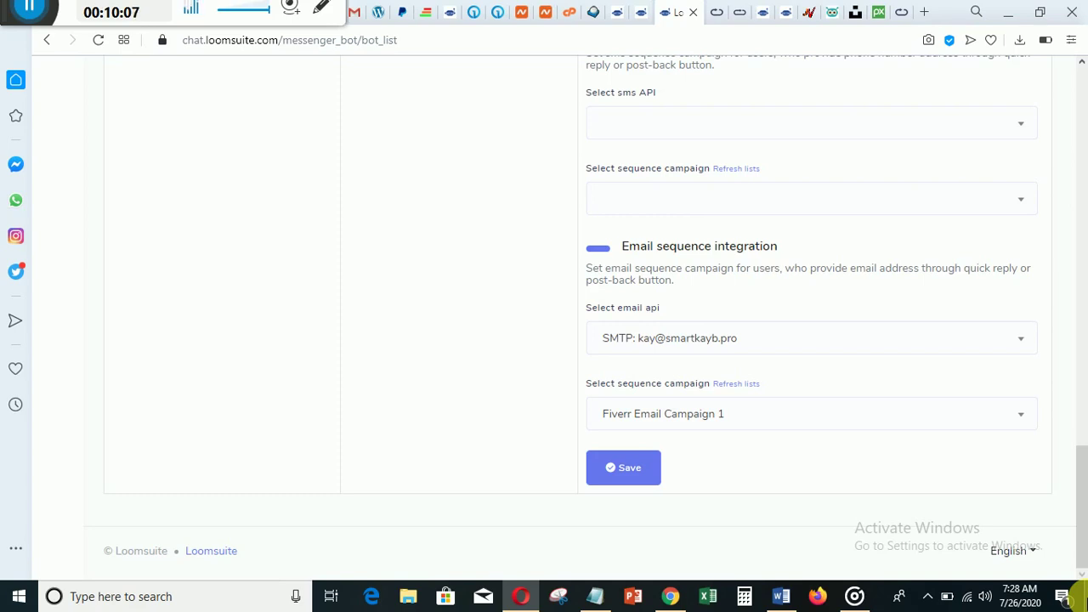
{"action": "left_click", "coordinate": [727, 419]}
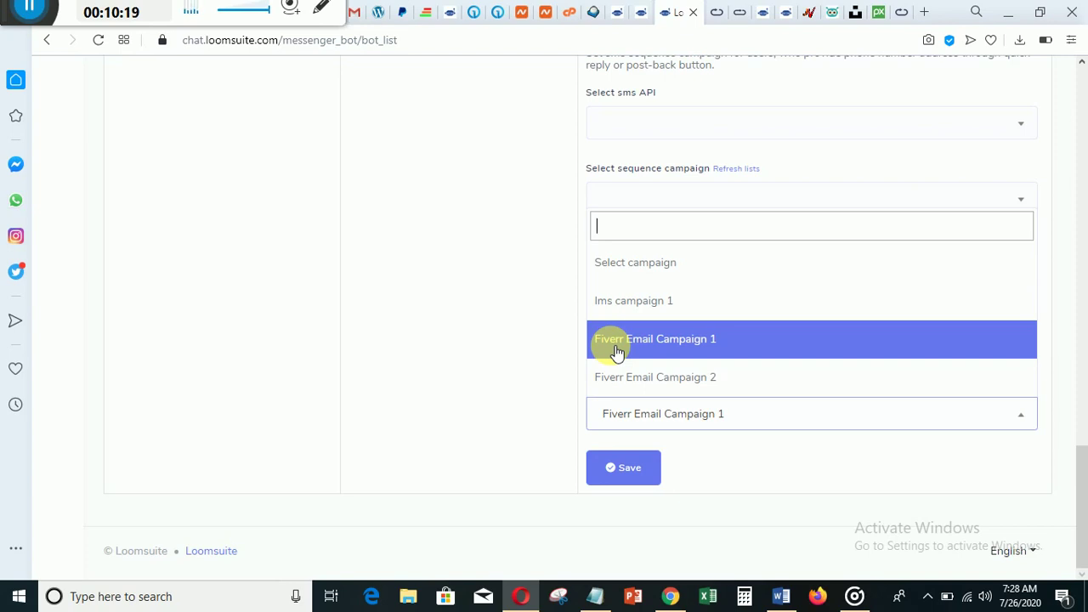
{"action": "left_click", "coordinate": [475, 410]}
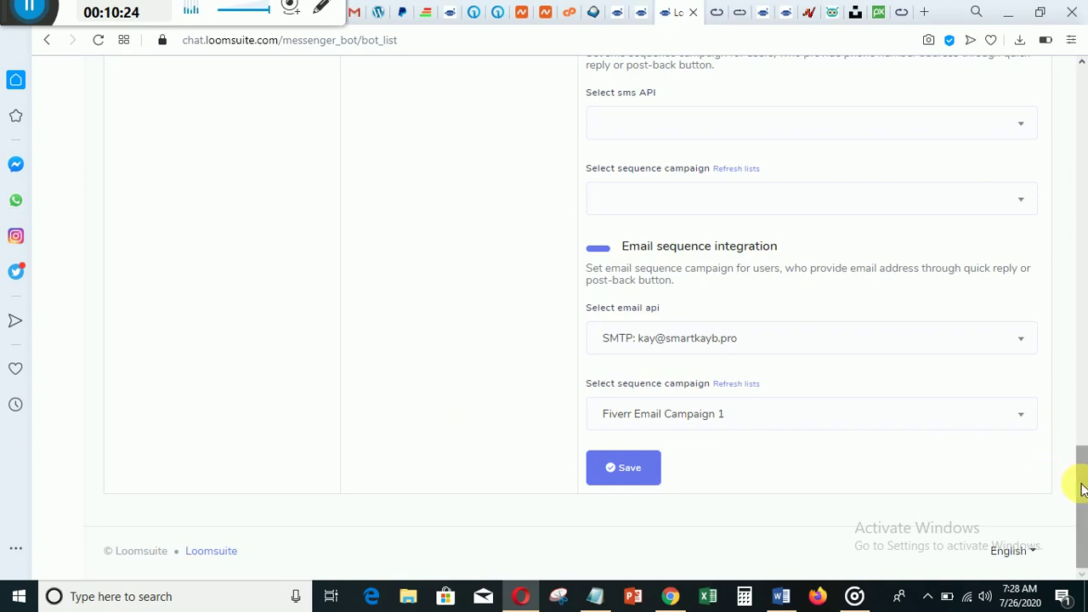
{"action": "left_click_drag", "start_coordinate": [1082, 489], "coordinate": [925, 78]}
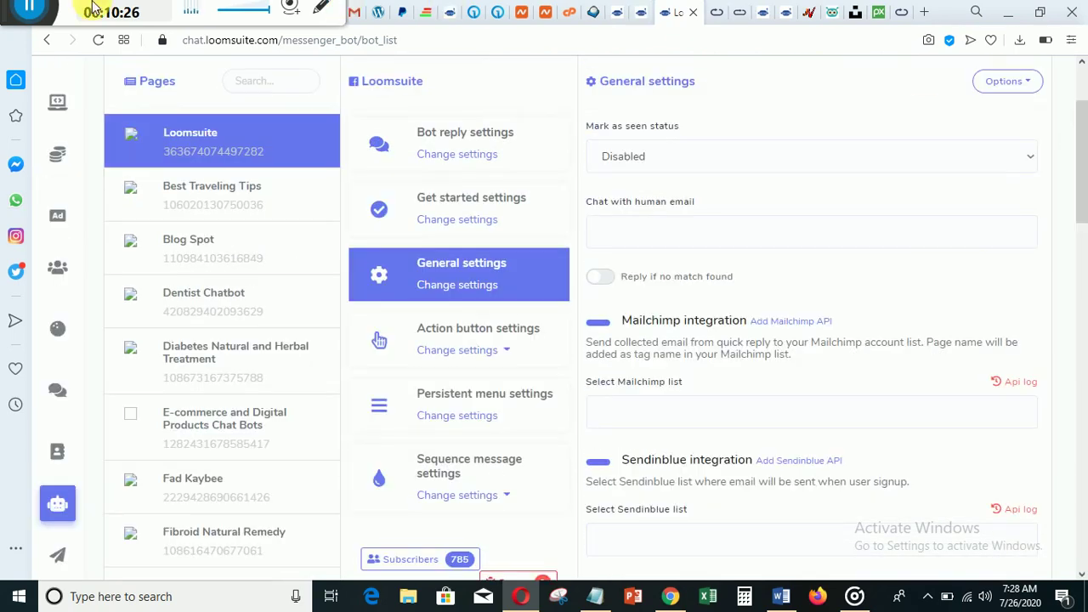